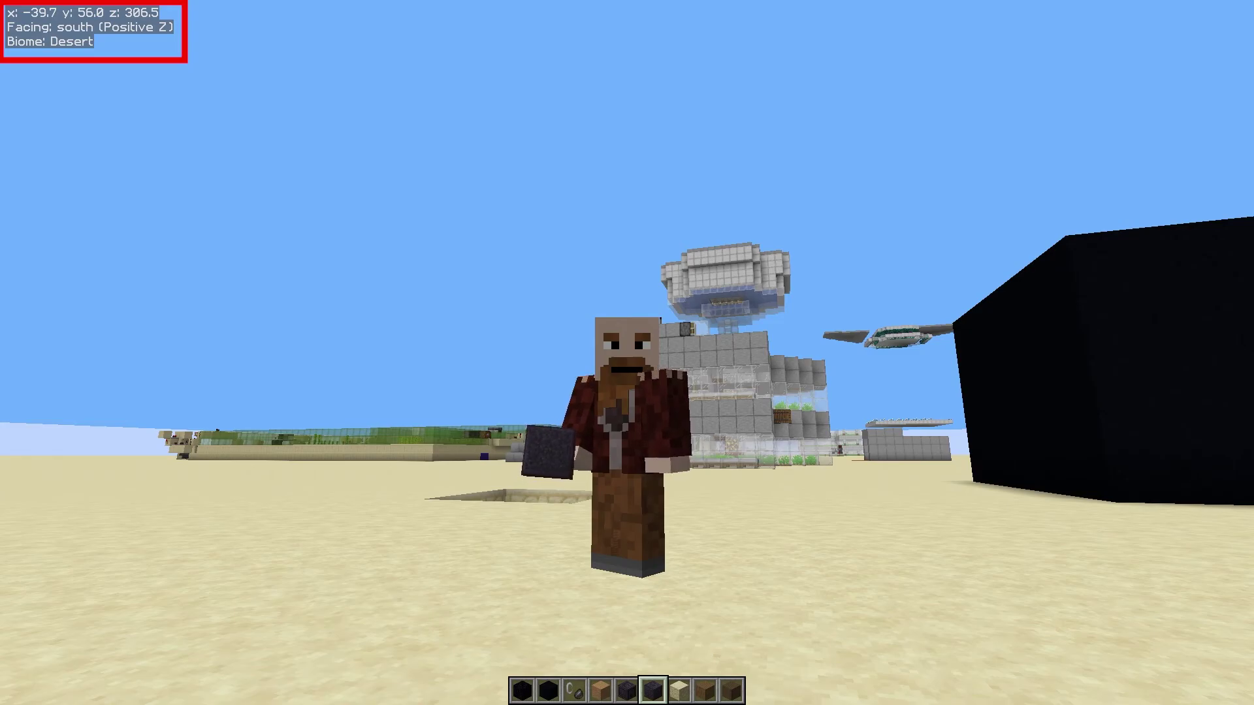
Step: Switch to first-person view, walk a few blocks forward, and briefly show the F3 debug screen
{"action": "key", "text": "F5"}
{"action": "key", "text": "w"}
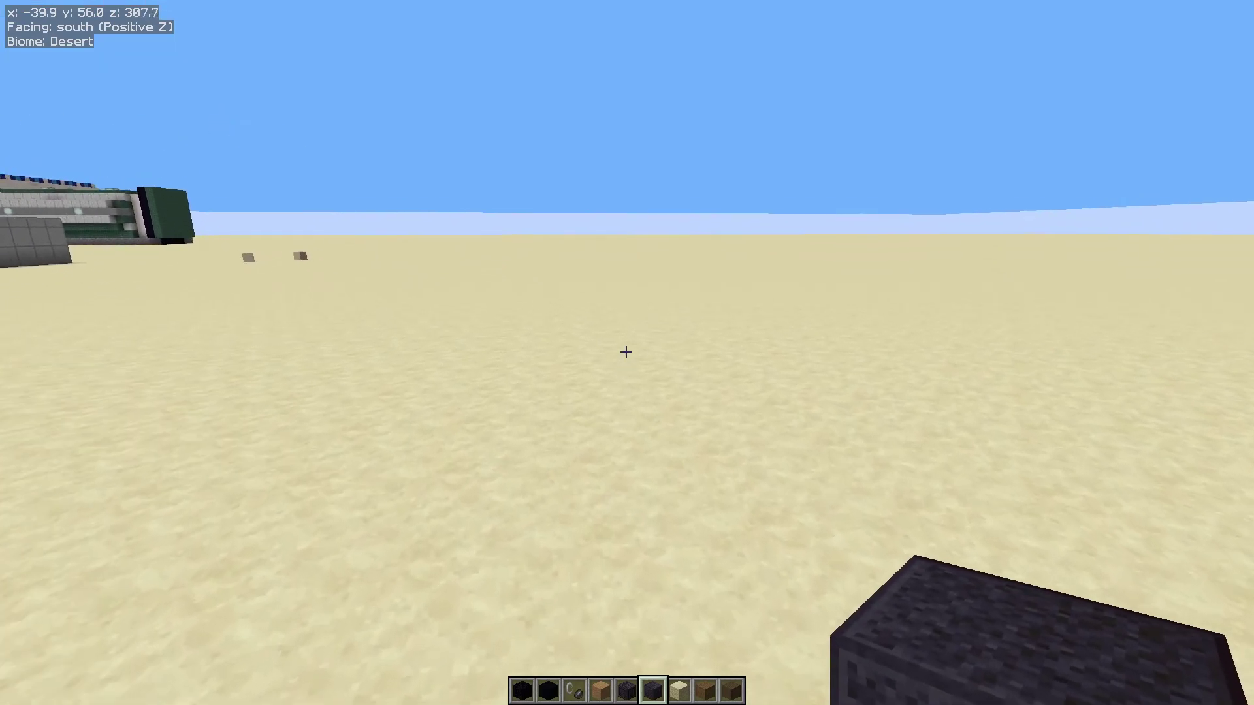
{"action": "key", "text": "F3"}
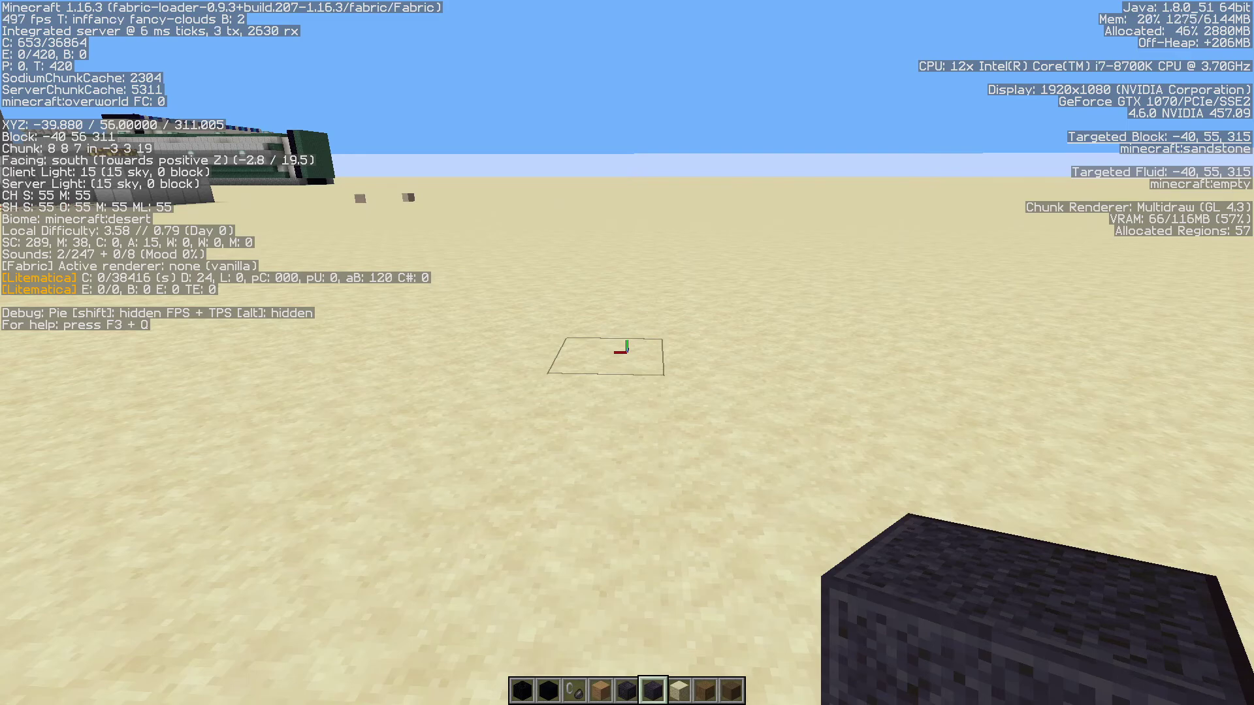
{"action": "key", "text": "F3"}
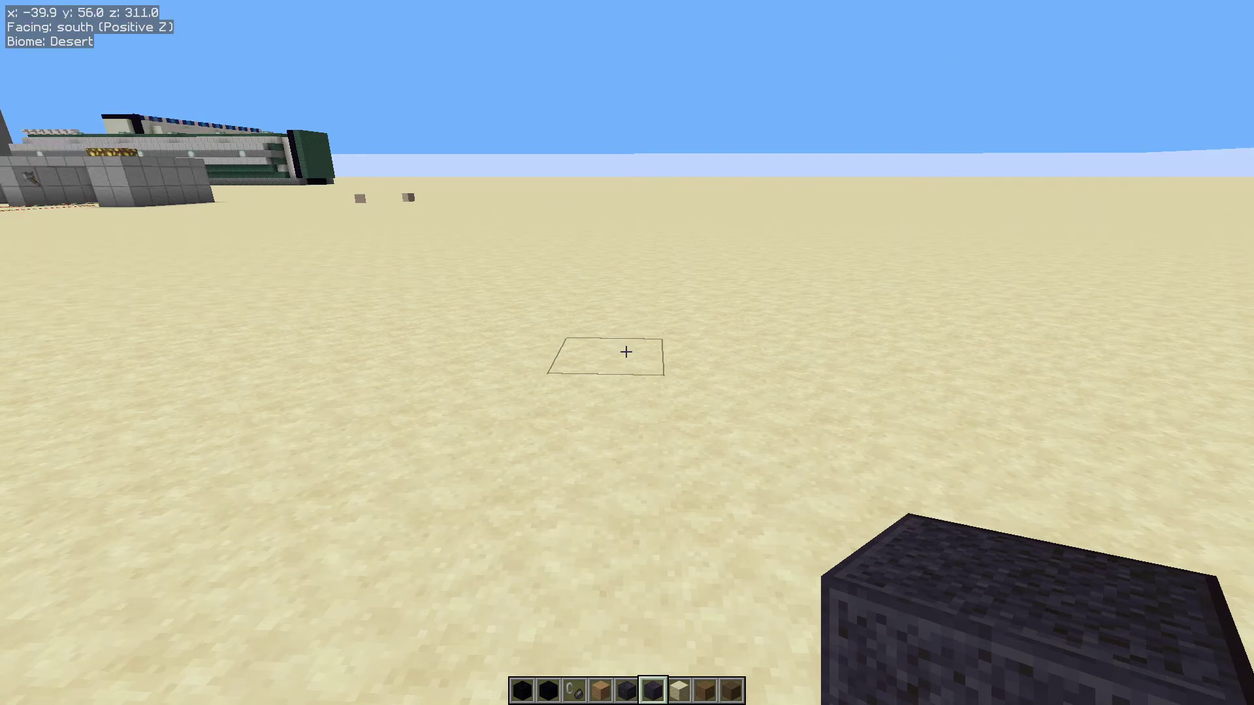
{"action": "key", "text": "F3"}
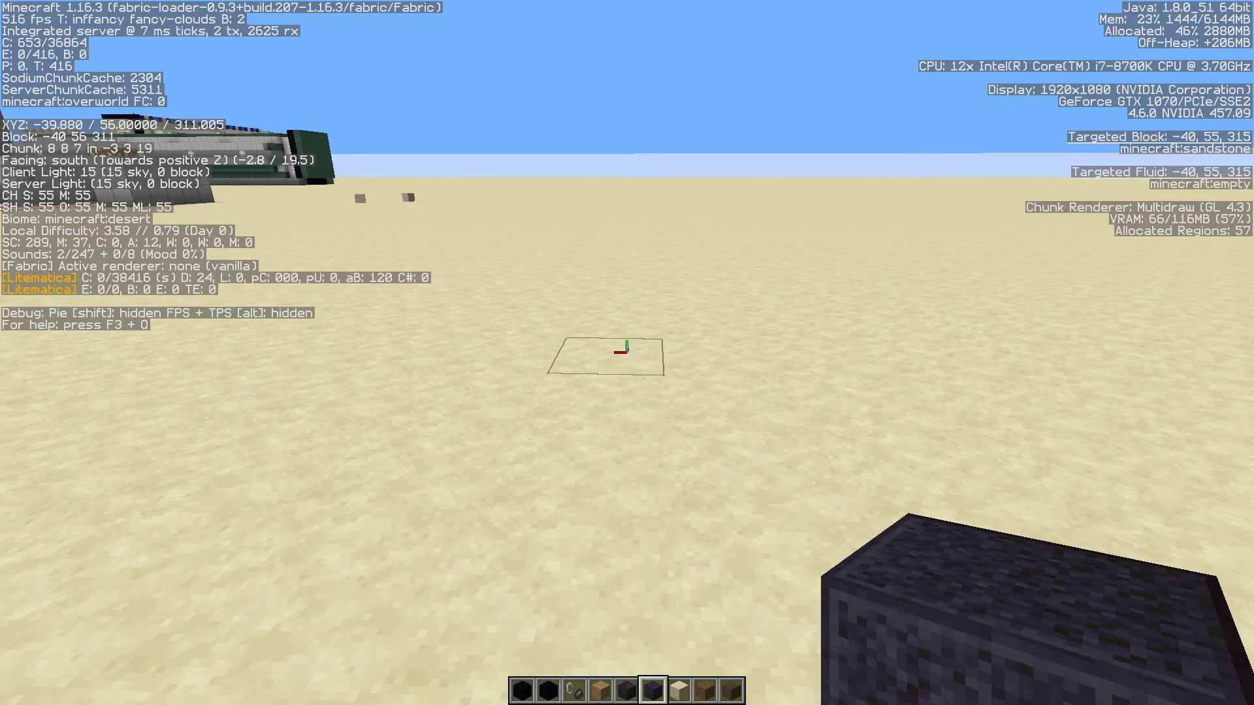
{"action": "key", "text": "F3"}
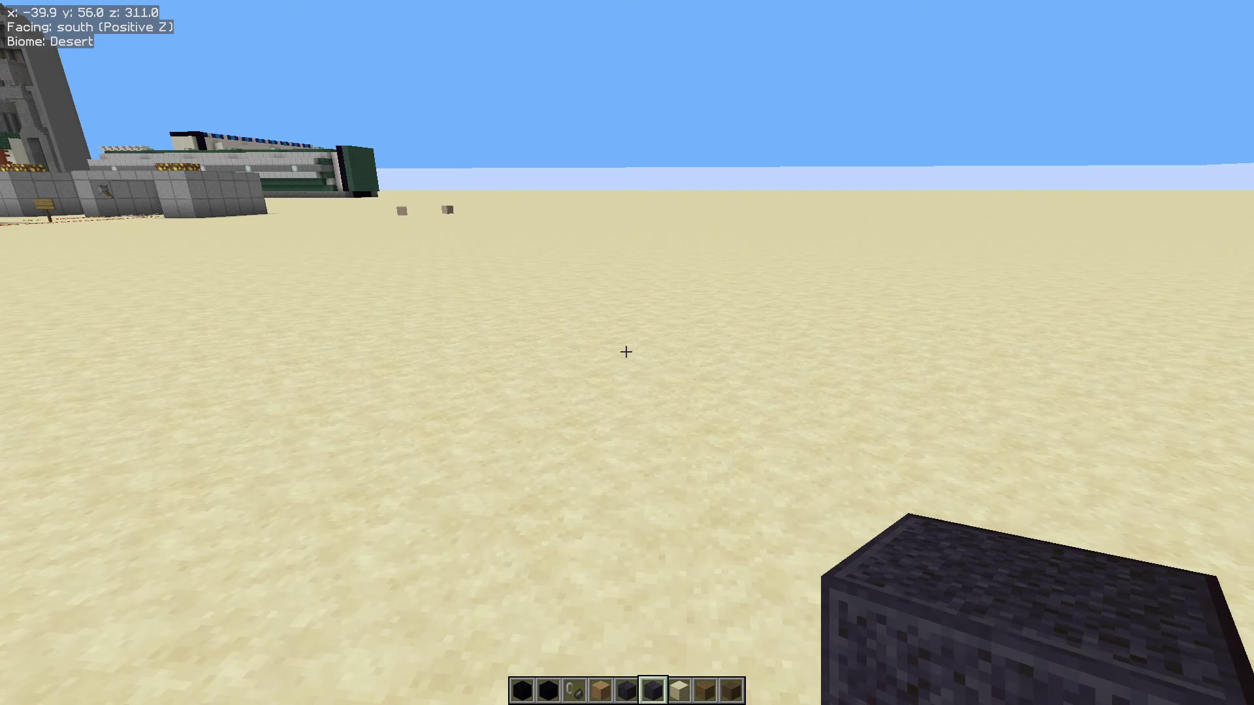
{"action": "key", "text": "h+c"}
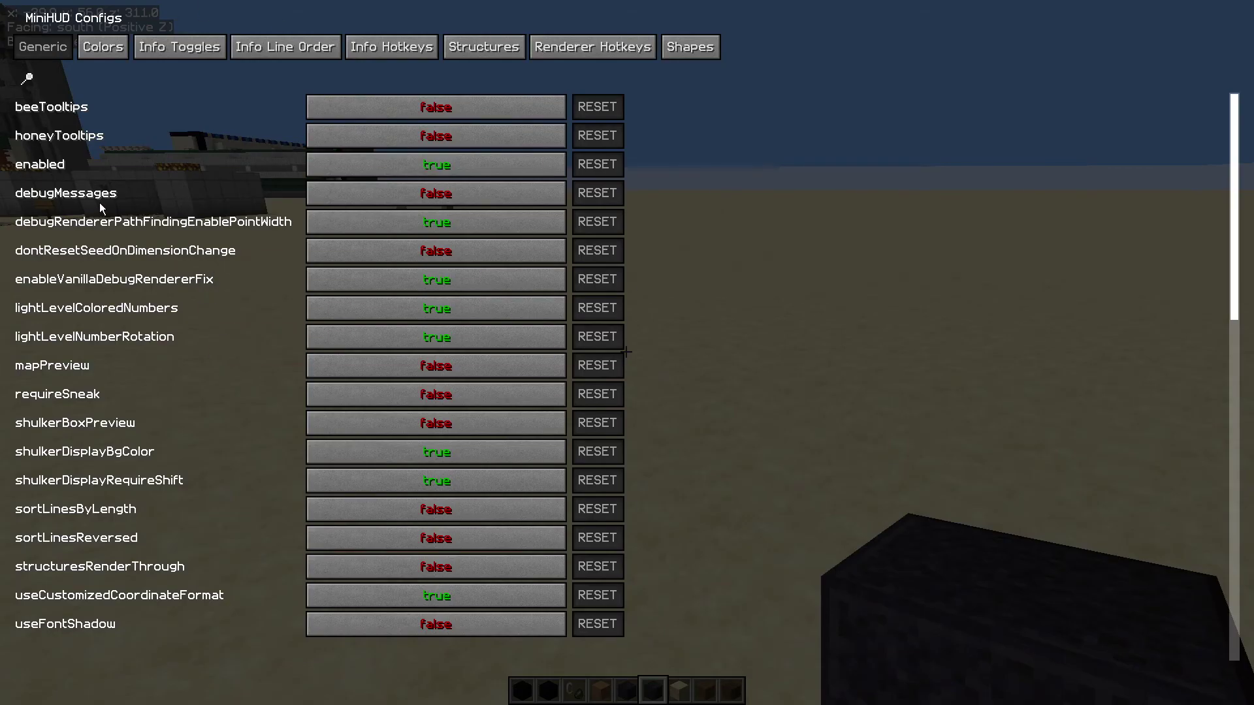
Step: Open MiniHUD's configuration from the pause menu's Mods list, close it, and reopen it with H+C
{"action": "key", "text": "Escape"}
{"action": "key", "text": "Escape"}
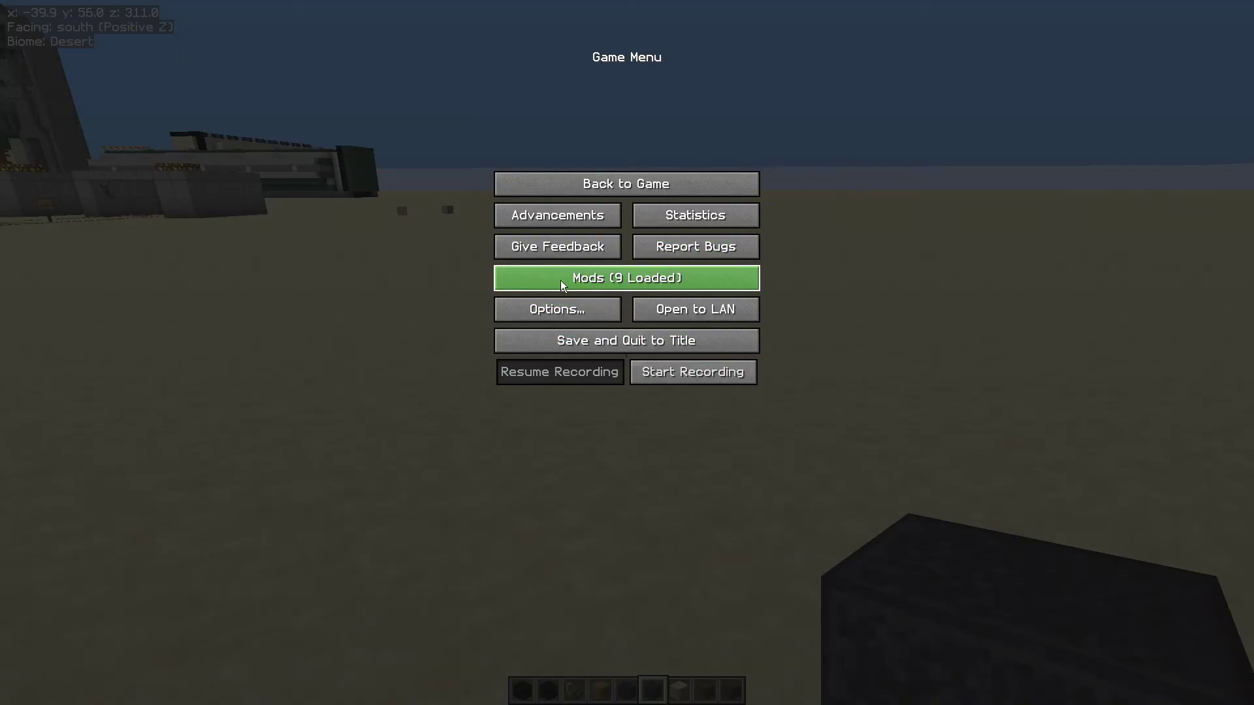
{"action": "left_click", "coordinate": [578, 280]}
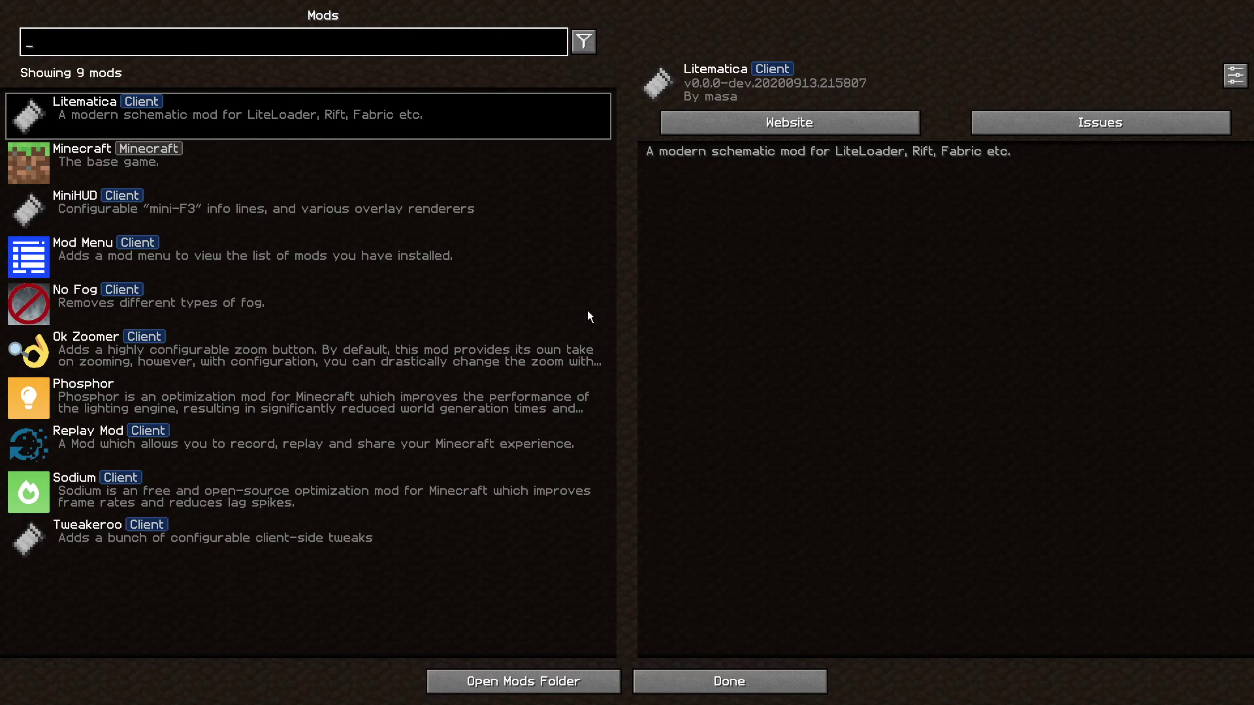
{"action": "left_click", "coordinate": [42, 200]}
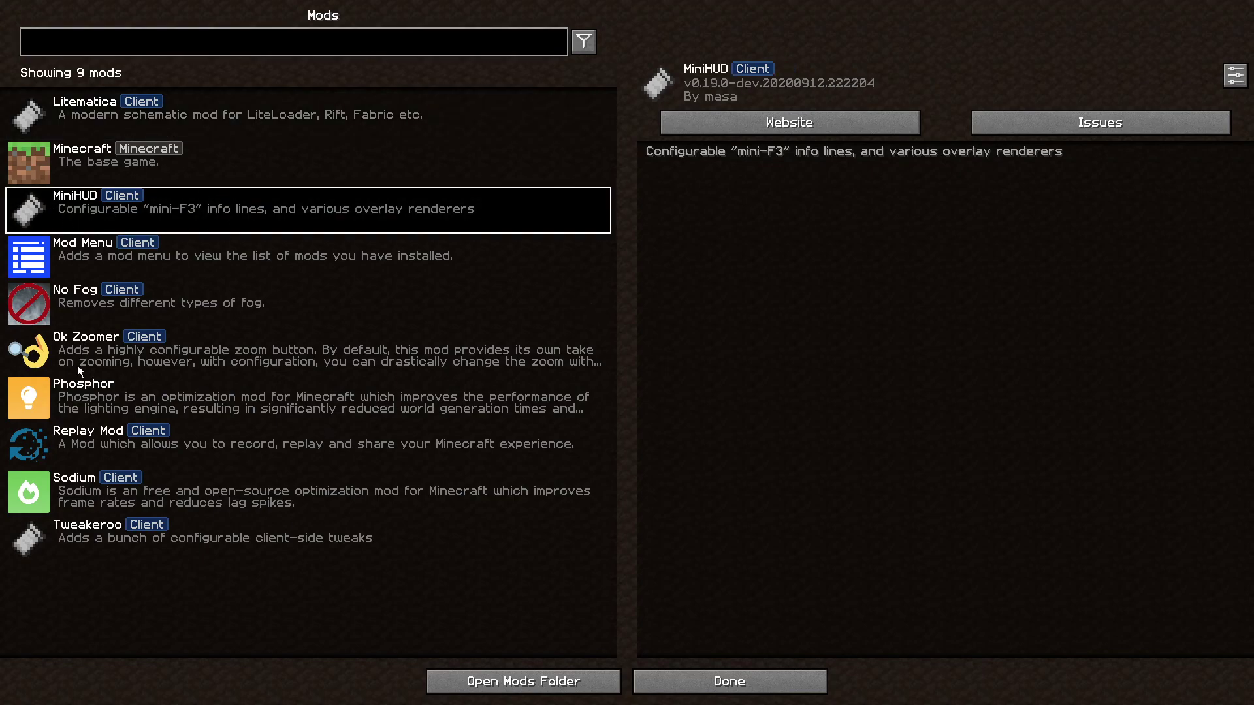
{"action": "left_click", "coordinate": [1236, 76]}
{"action": "key", "text": "Escape"}
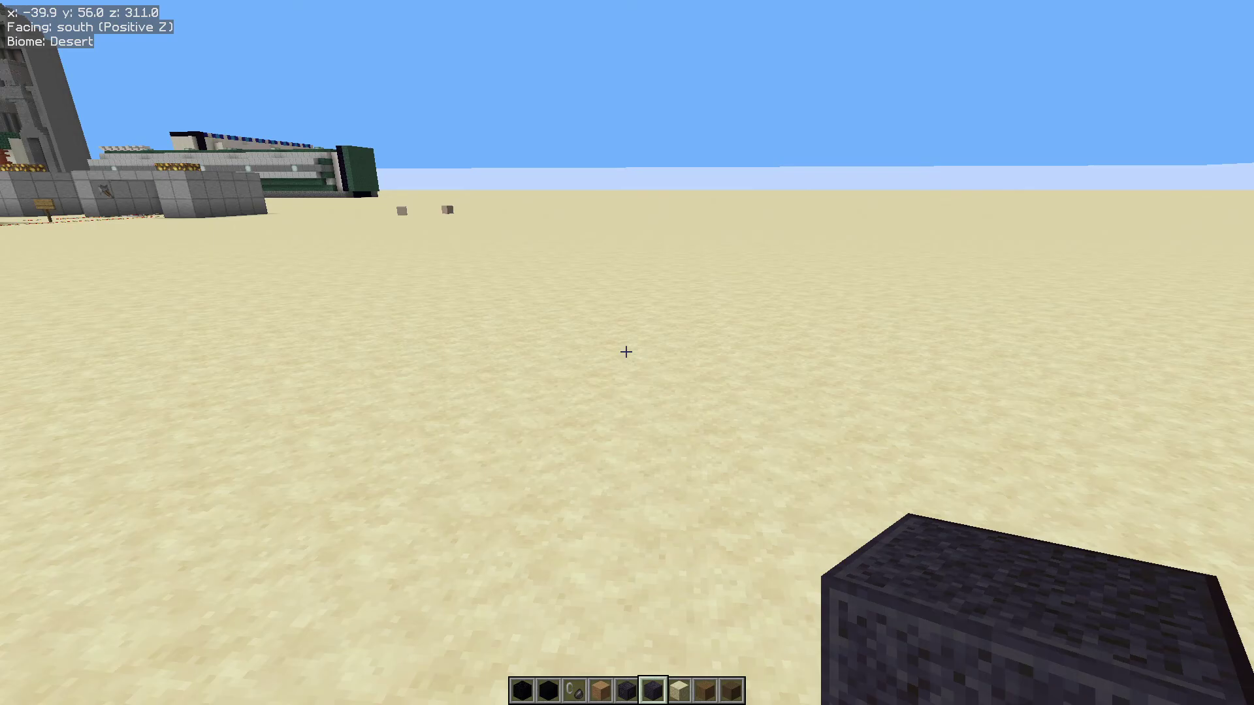
{"action": "key", "text": "h+c"}
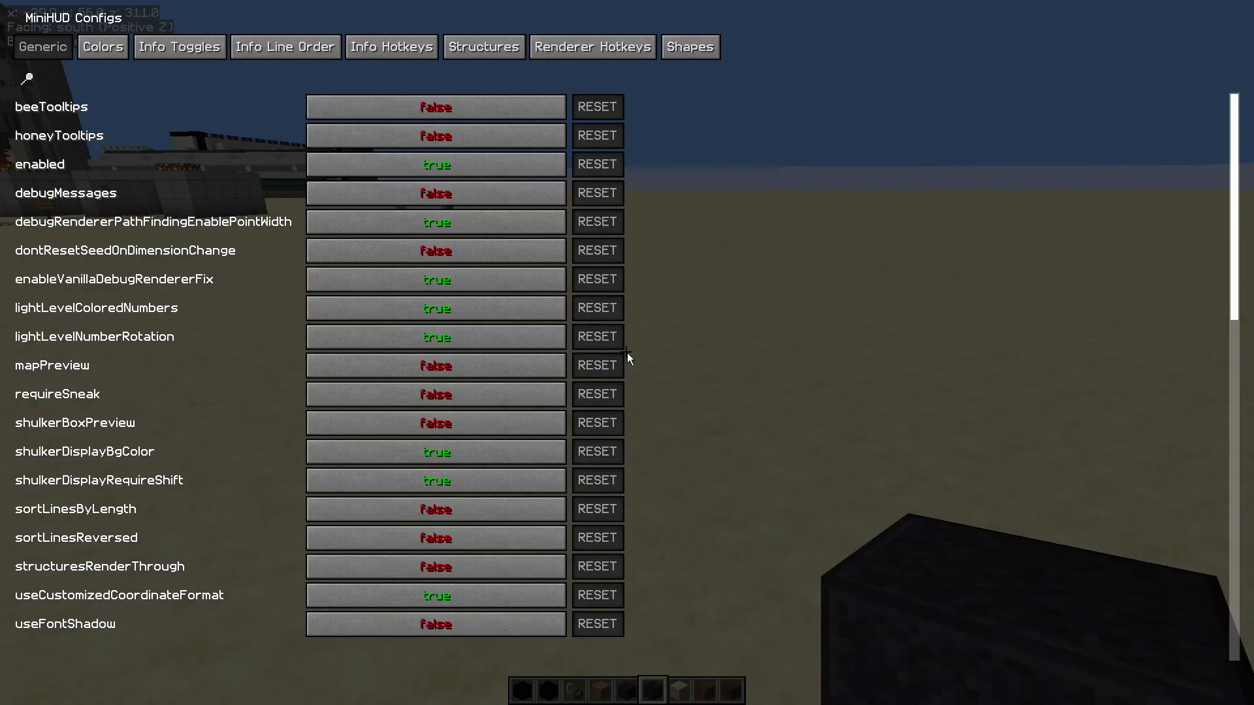
Step: Reset fontScale to its 0.5 default and toggle its slider mode on and off
{"action": "mouse_move", "coordinate": [172, 196]}
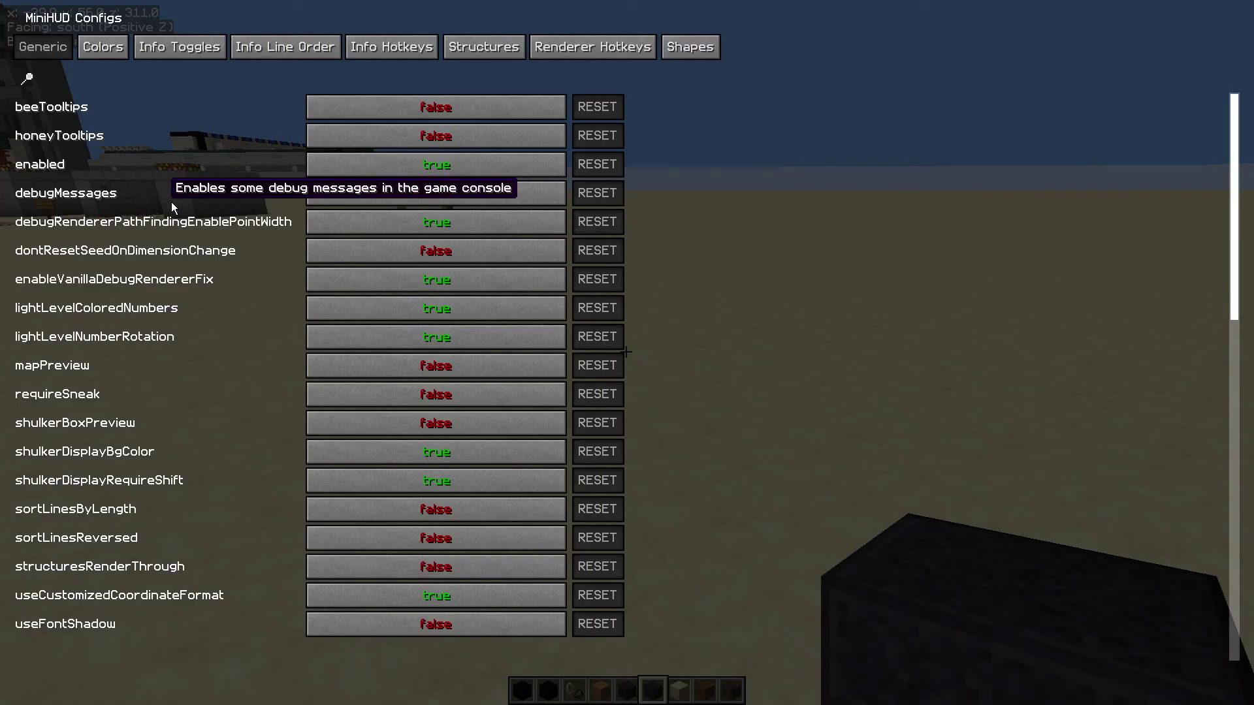
{"action": "scroll", "coordinate": [174, 194], "scroll_direction": "down", "scroll_amount": 6}
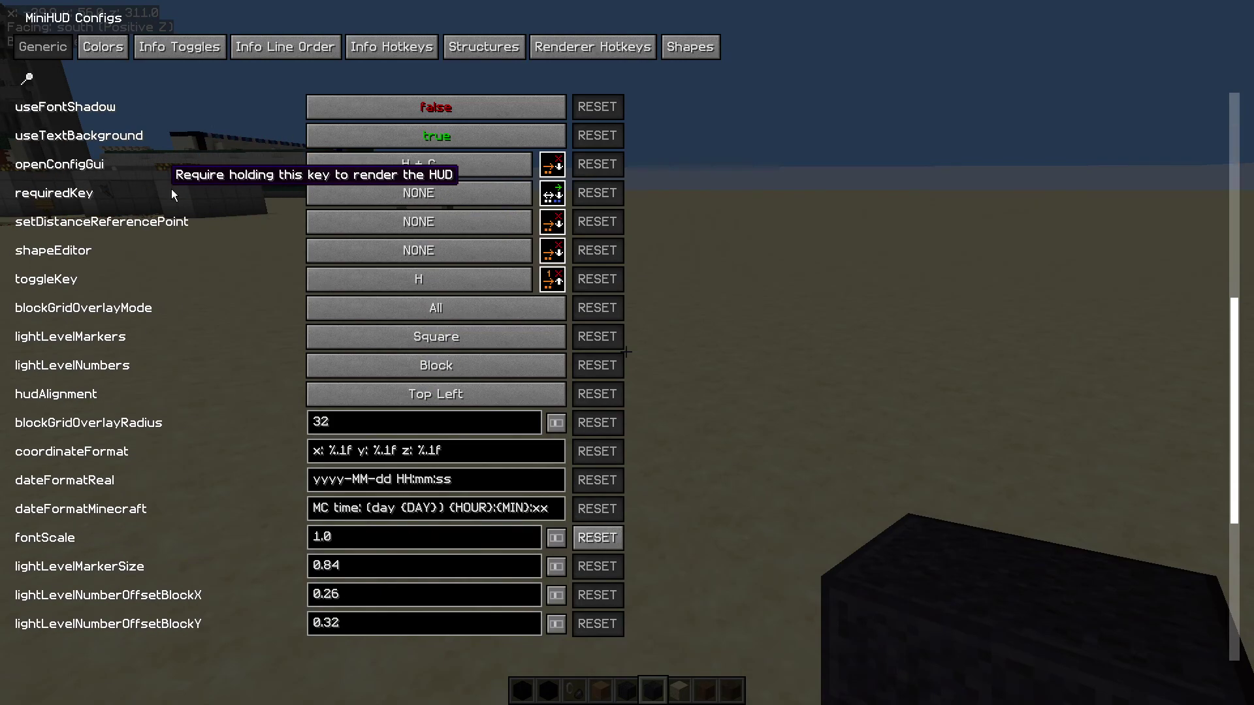
{"action": "mouse_move", "coordinate": [68, 285]}
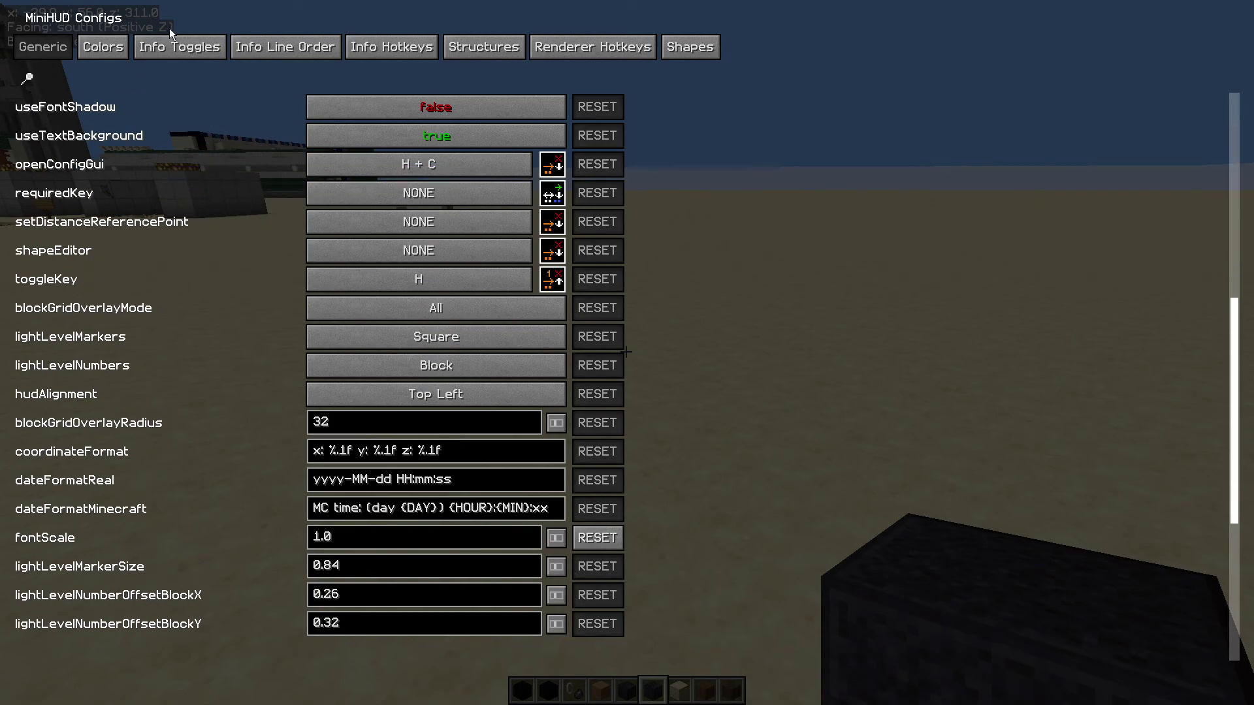
{"action": "left_click", "coordinate": [602, 538]}
{"action": "mouse_move", "coordinate": [260, 457]}
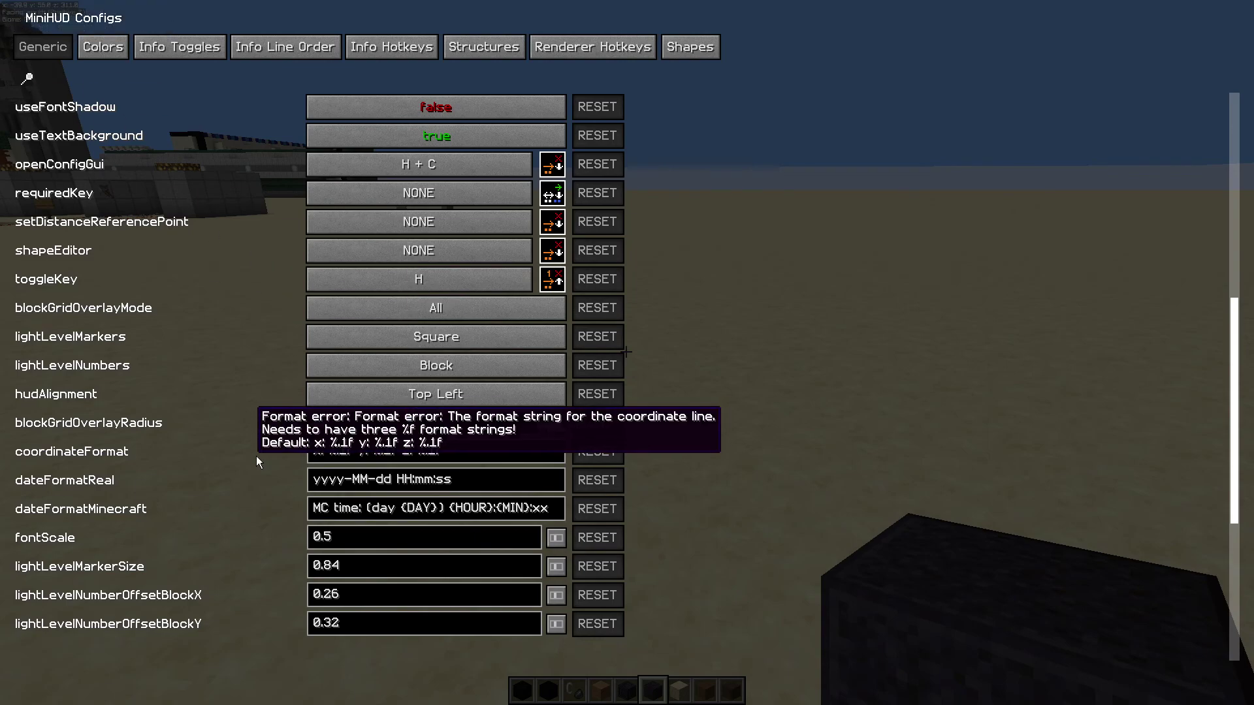
{"action": "left_click", "coordinate": [547, 540]}
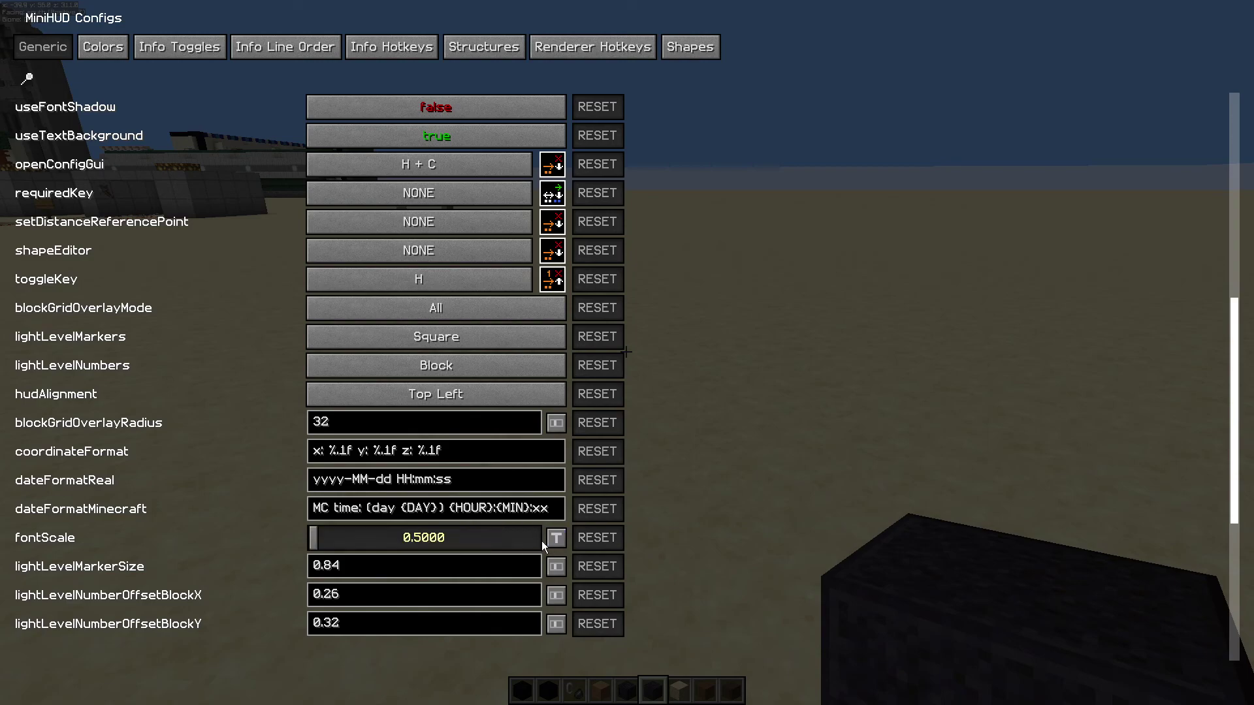
{"action": "left_click", "coordinate": [557, 540]}
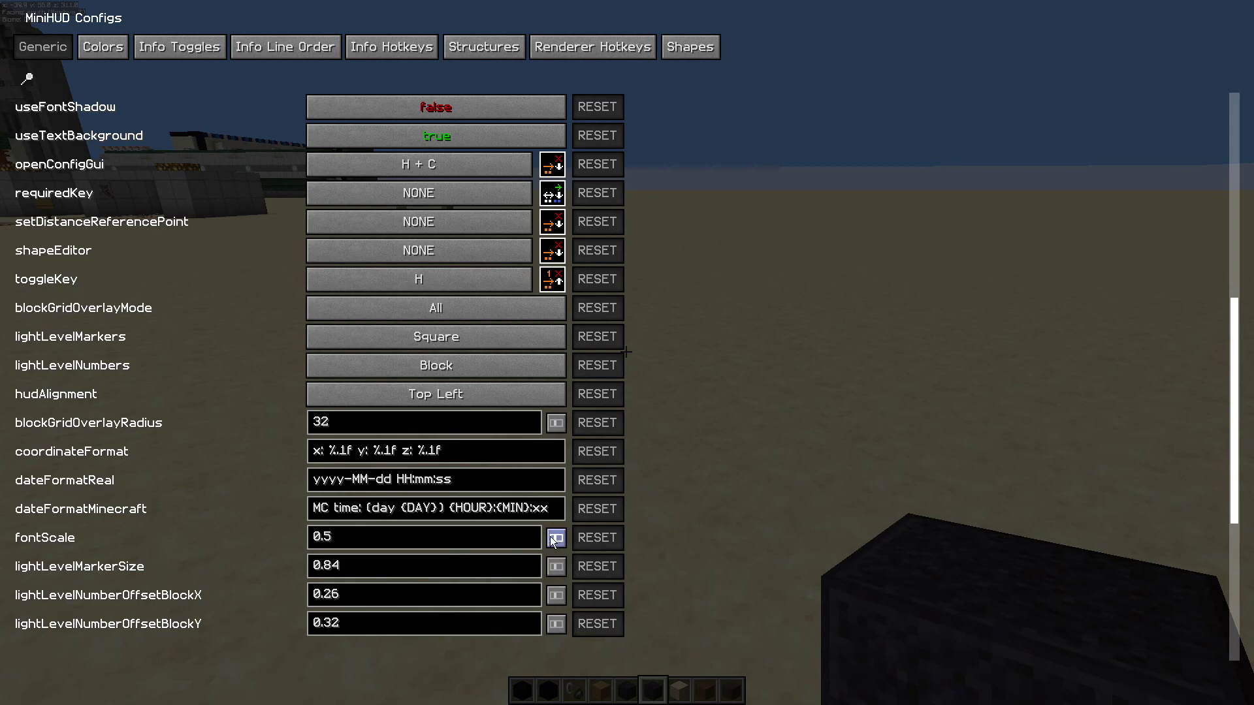
Step: Set fontScale to 1 and bring up the Colors settings page
{"action": "left_click", "coordinate": [473, 539]}
{"action": "key", "text": "BackSpace"}
{"action": "key", "text": "BackSpace"}
{"action": "key", "text": "BackSpace"}
{"action": "type", "text": "1"}
{"action": "key", "text": "Return"}
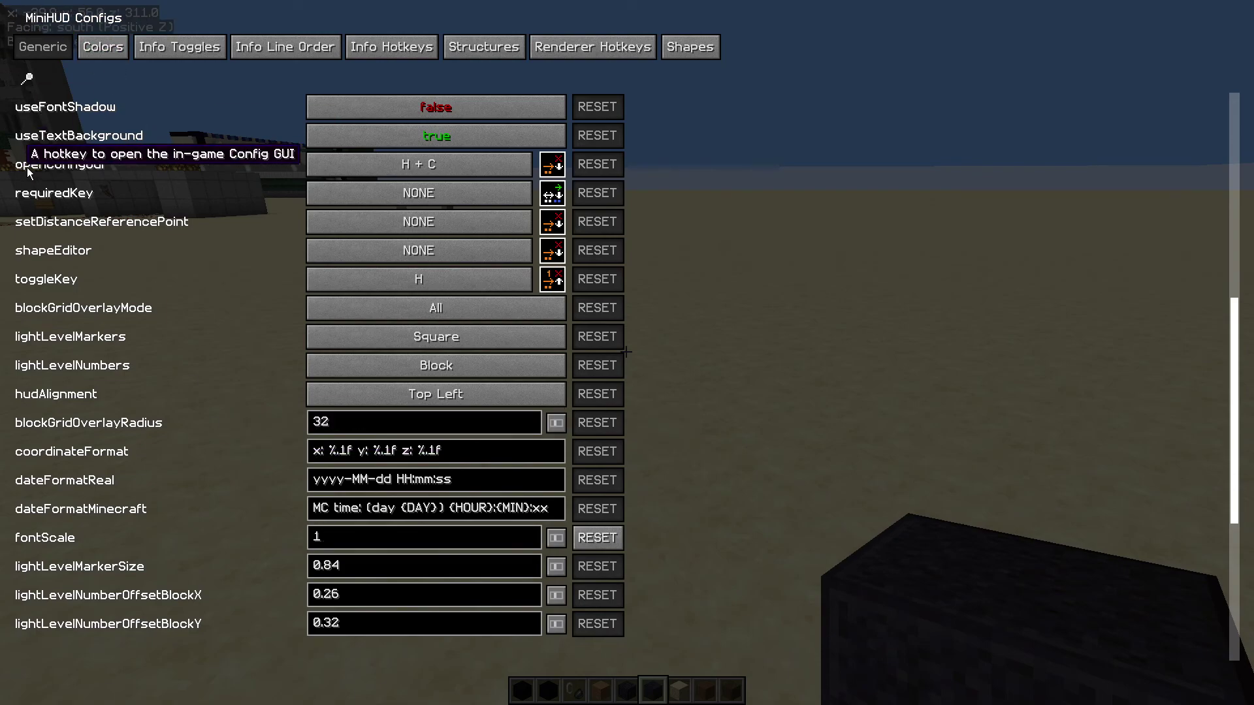
{"action": "left_click", "coordinate": [95, 49]}
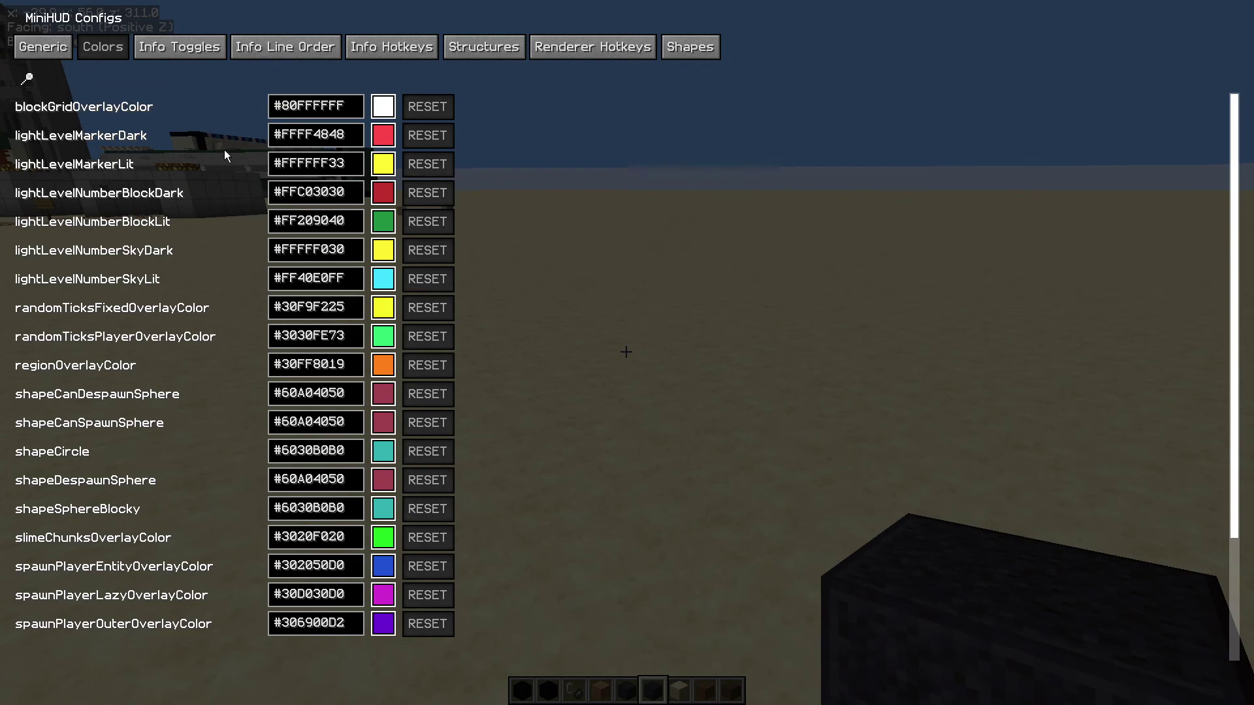
Step: Scroll the Colors list, then show Info Toggles with infoBiome, infoCoordinates and infoFacing true
{"action": "scroll", "coordinate": [122, 207], "scroll_direction": "down", "scroll_amount": 2}
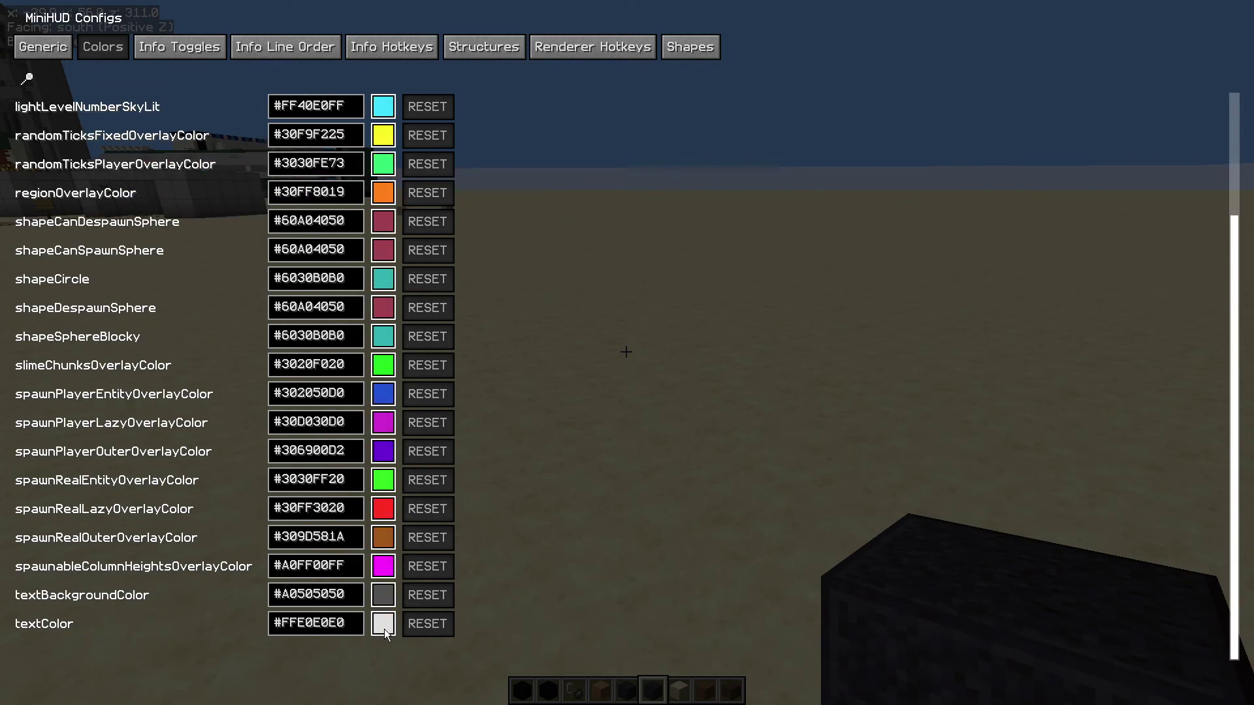
{"action": "left_click", "coordinate": [188, 51]}
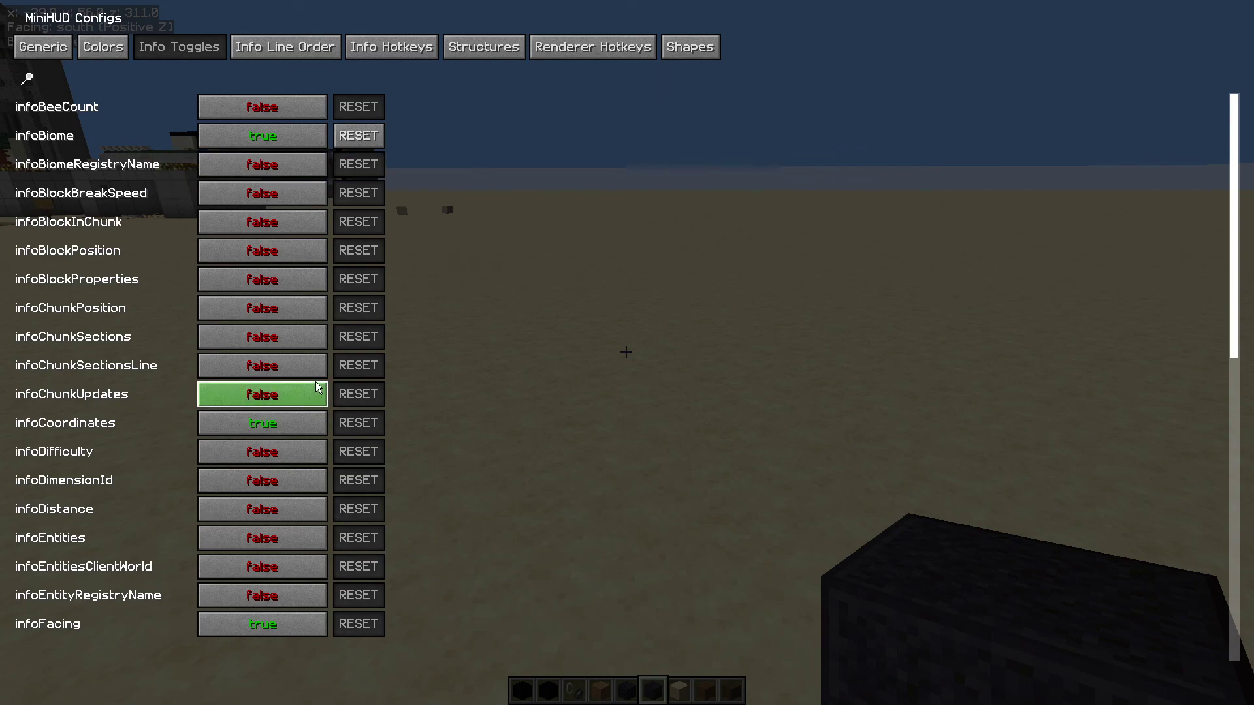
Step: Set infoMemoryUsage to true in Info Toggles and return to the game
{"action": "scroll", "coordinate": [143, 459], "scroll_direction": "down", "scroll_amount": 8}
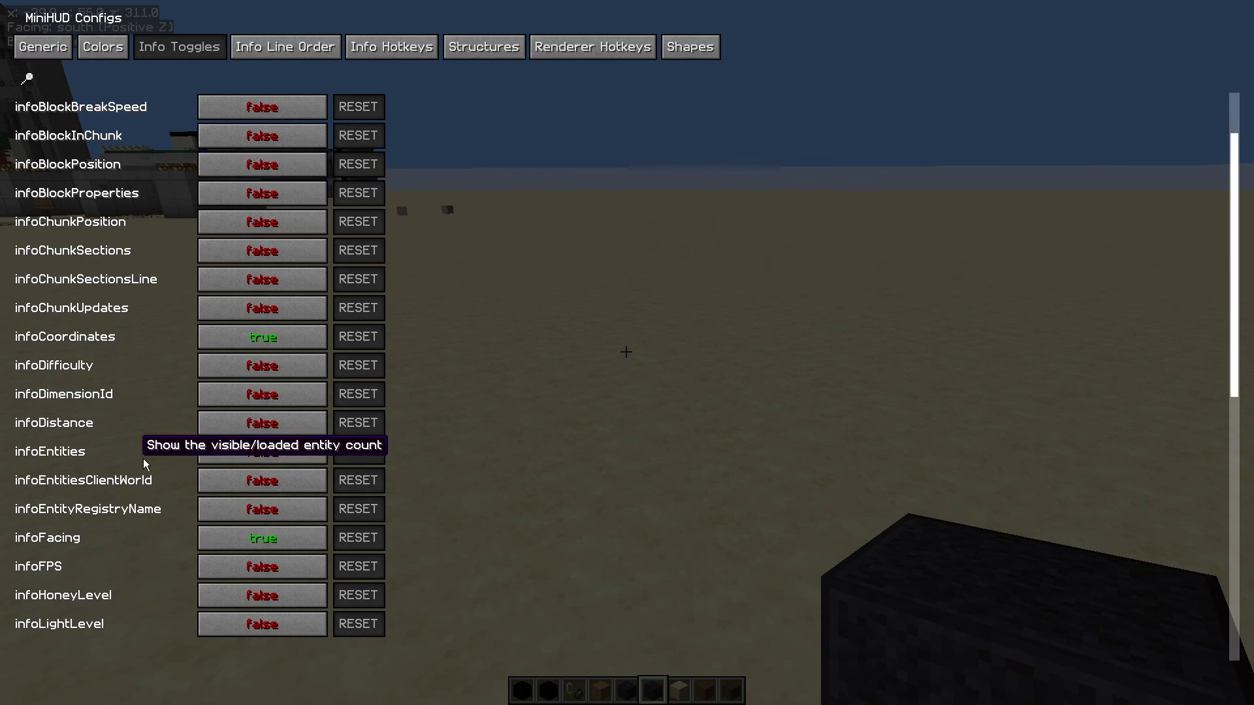
{"action": "scroll", "coordinate": [144, 458], "scroll_direction": "up", "scroll_amount": 8}
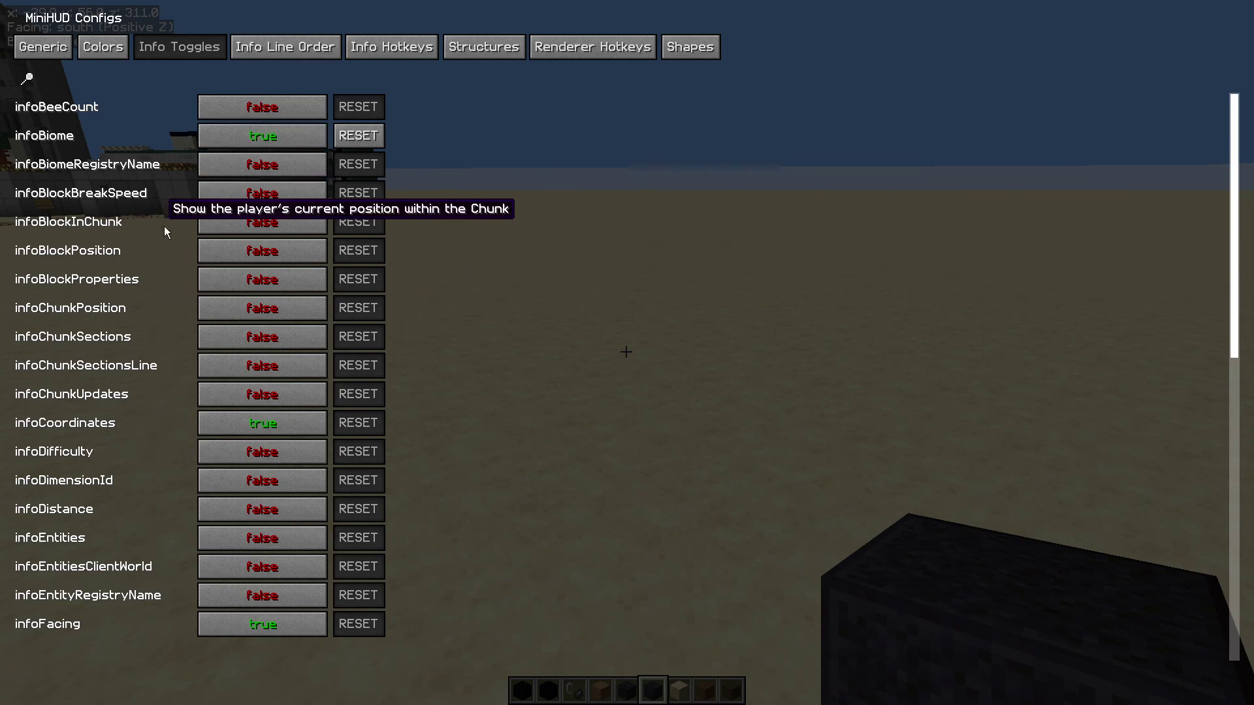
{"action": "scroll", "coordinate": [143, 310], "scroll_direction": "down", "scroll_amount": 1}
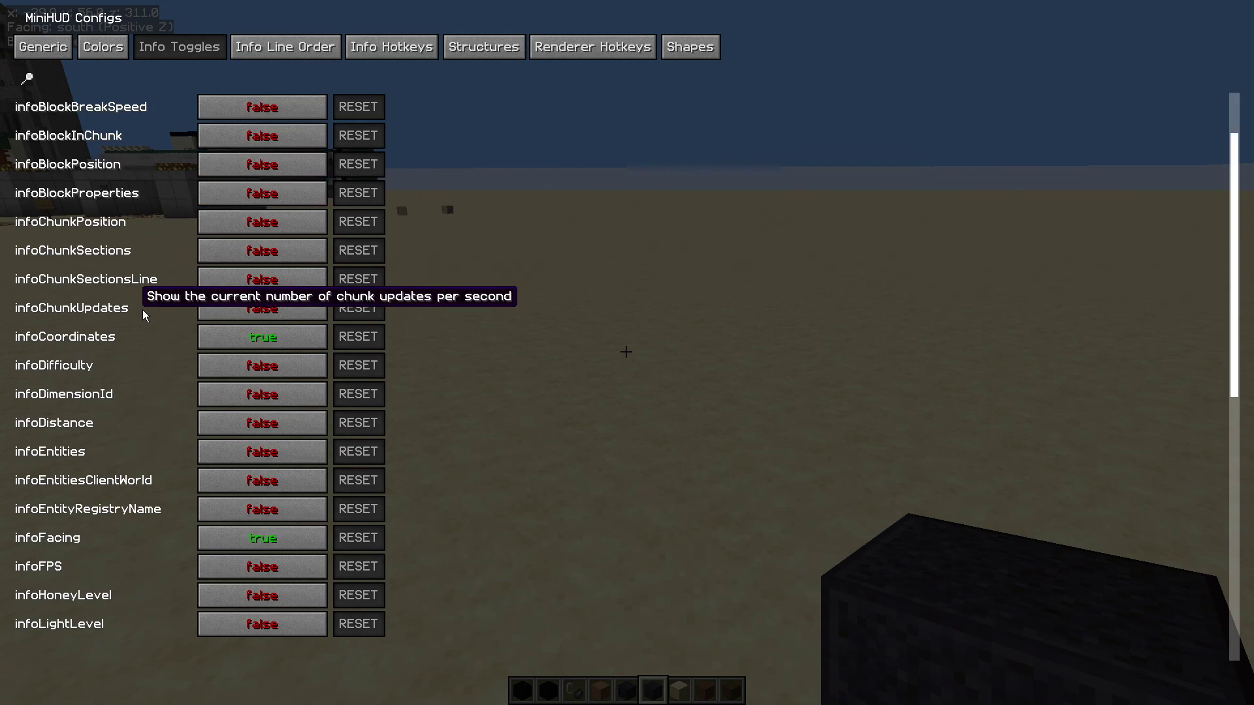
{"action": "scroll", "coordinate": [148, 309], "scroll_direction": "down", "scroll_amount": 2}
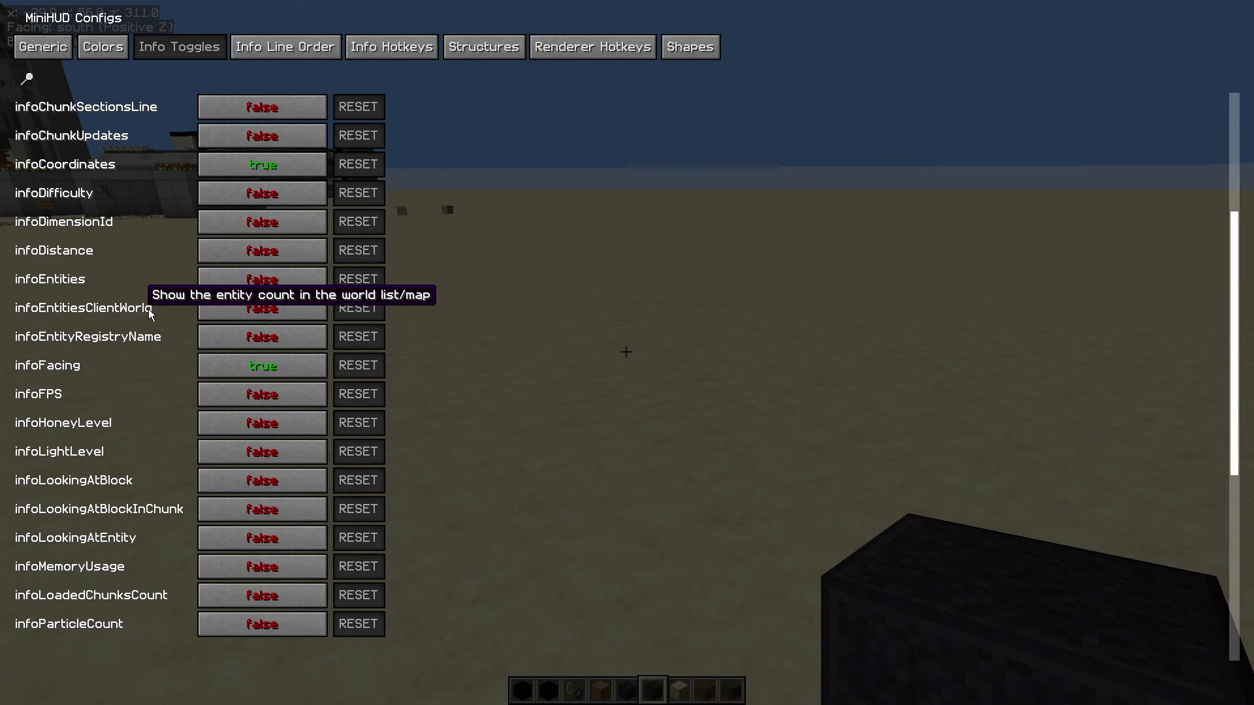
{"action": "scroll", "coordinate": [148, 309], "scroll_direction": "down", "scroll_amount": 1}
{"action": "left_click", "coordinate": [248, 485]}
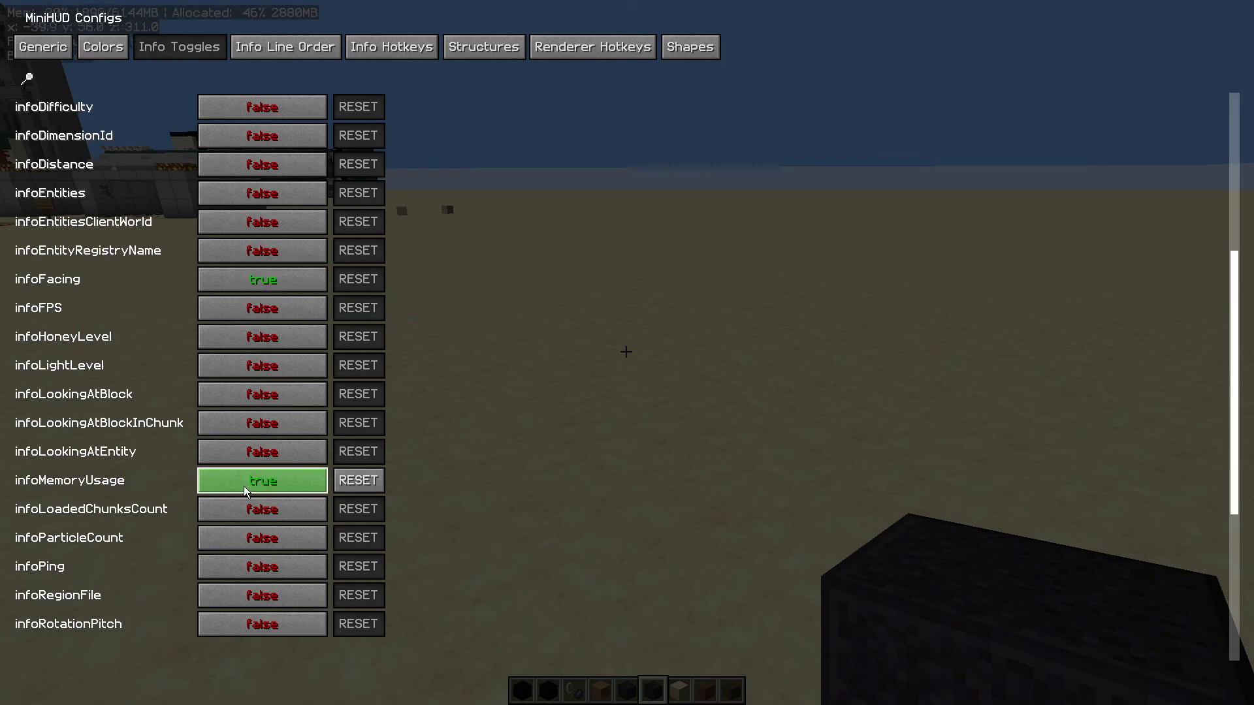
{"action": "key", "text": "Escape"}
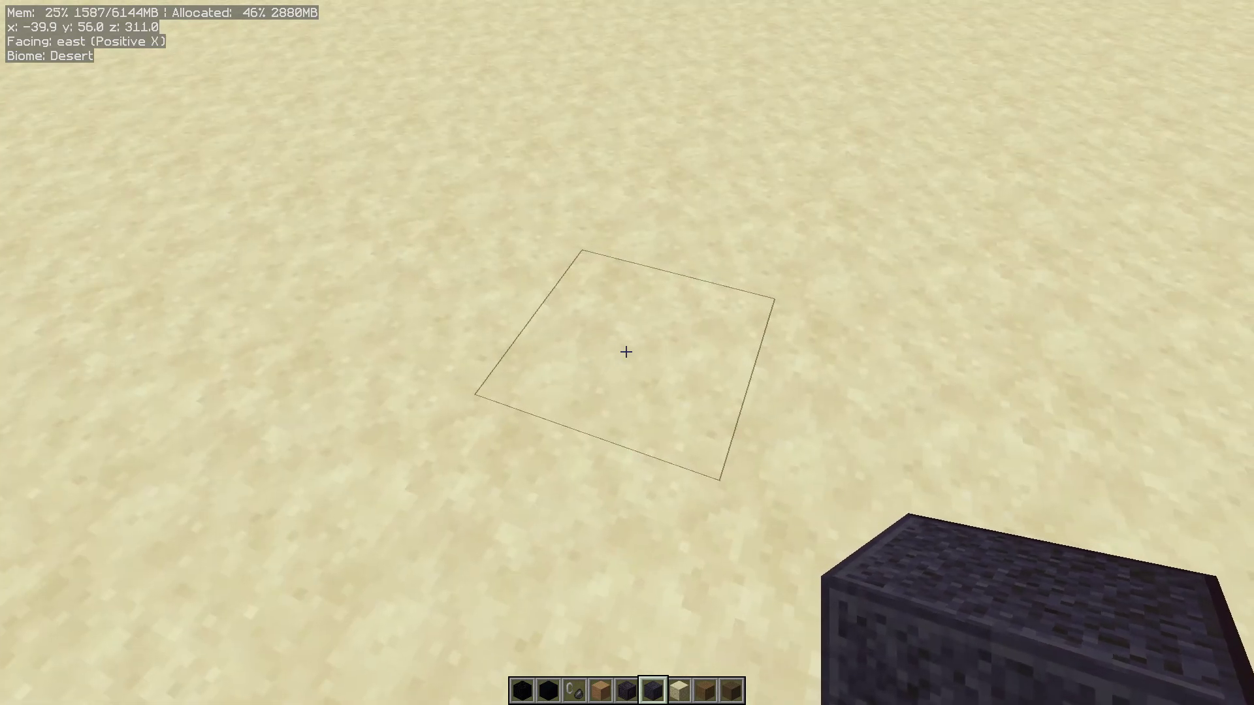
Step: Reopen MiniHUD Configs with H+C and set infoMemoryUsage back to false
{"action": "key", "text": "m"}
{"action": "key", "text": "Escape"}
{"action": "key", "text": "h+c"}
{"action": "scroll", "coordinate": [247, 437], "scroll_direction": "down", "scroll_amount": 7}
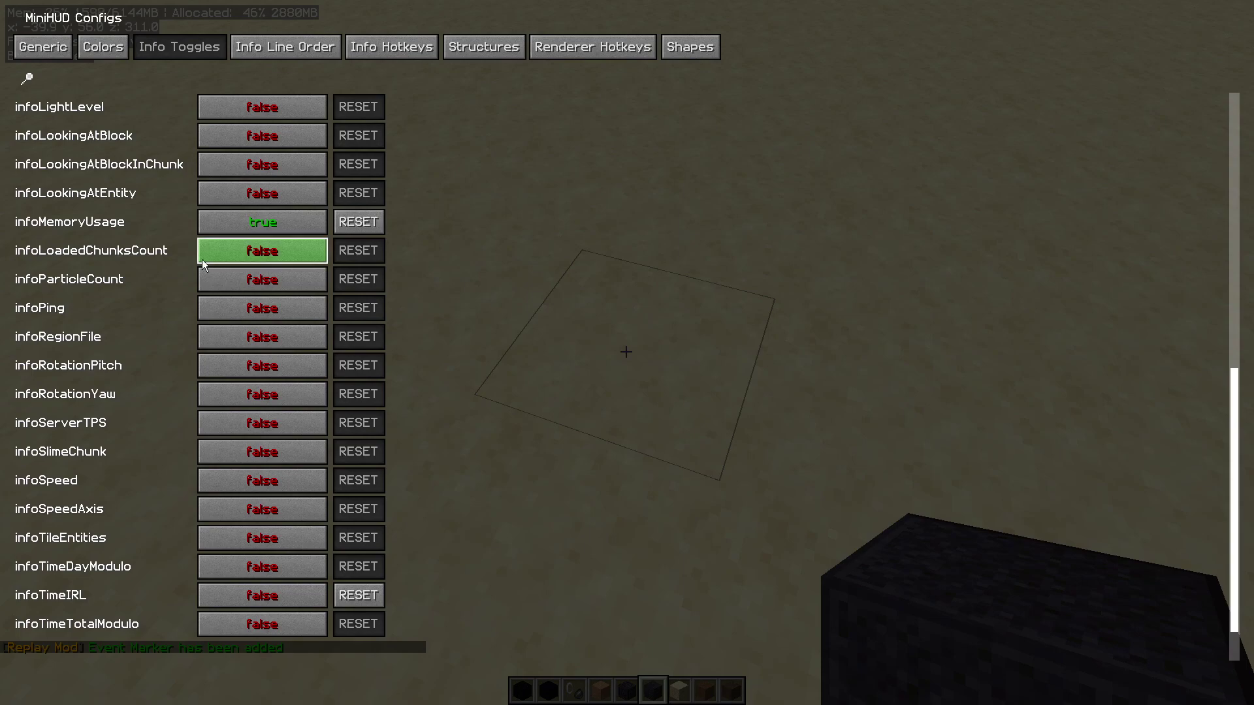
{"action": "left_click", "coordinate": [351, 222]}
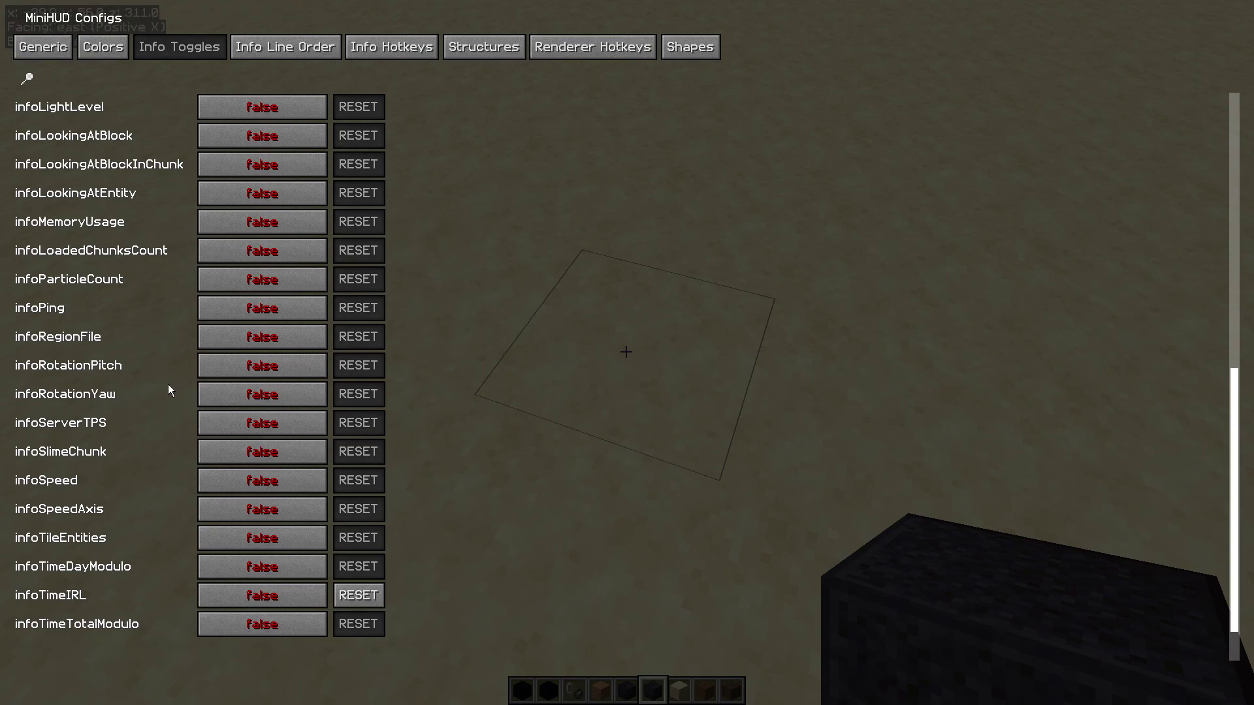
{"action": "left_click", "coordinate": [283, 52]}
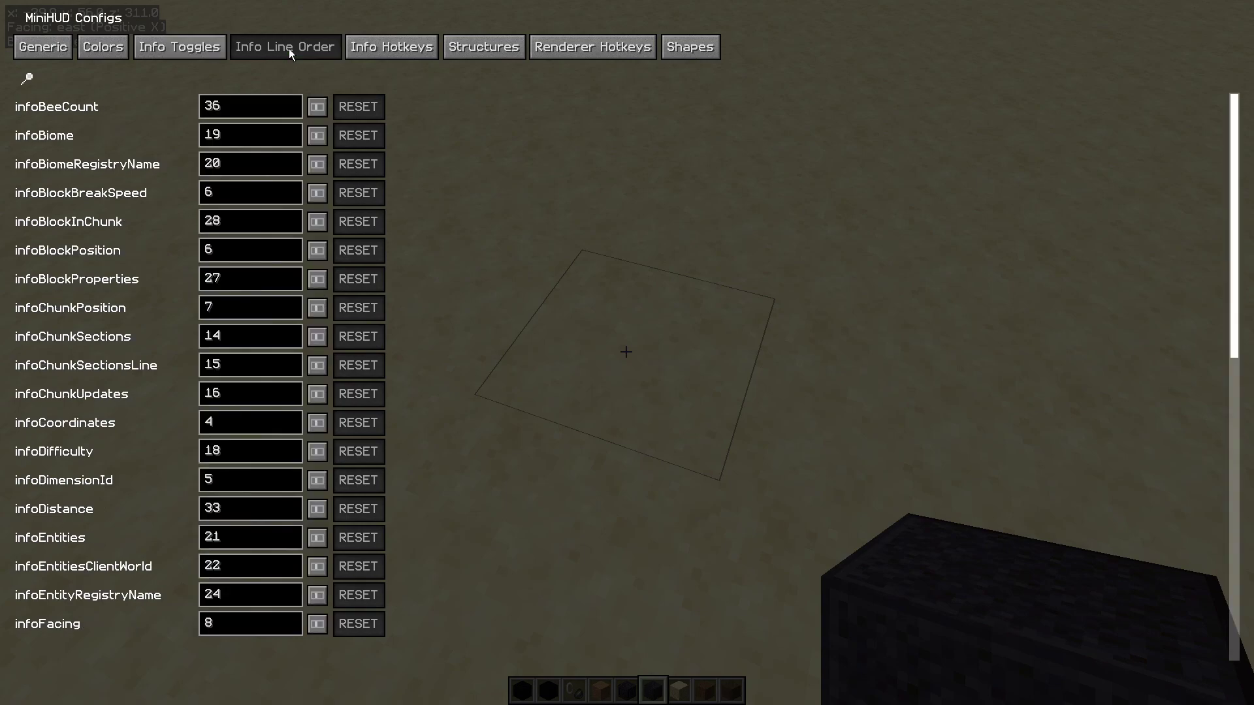
Step: Look through the Info Hotkeys list, then close MiniHUD Configs back to the game
{"action": "left_click", "coordinate": [389, 56]}
{"action": "scroll", "coordinate": [304, 404], "scroll_direction": "down", "scroll_amount": 6}
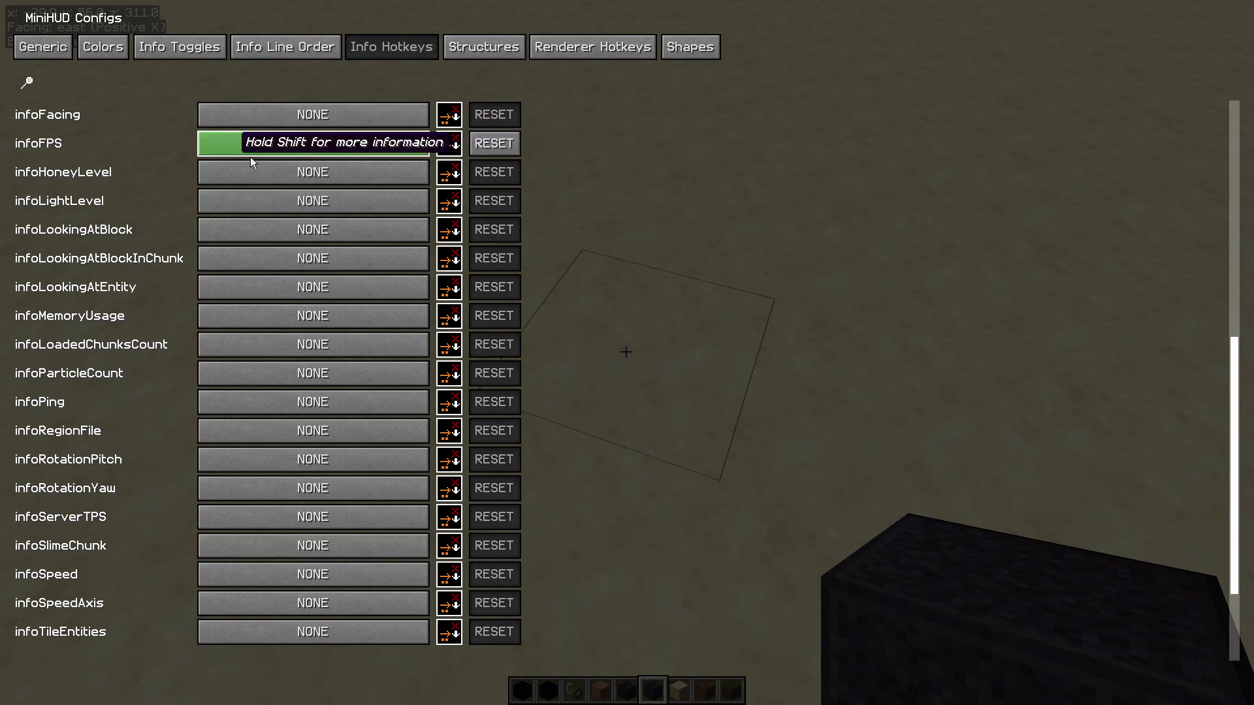
{"action": "key", "text": "Escape"}
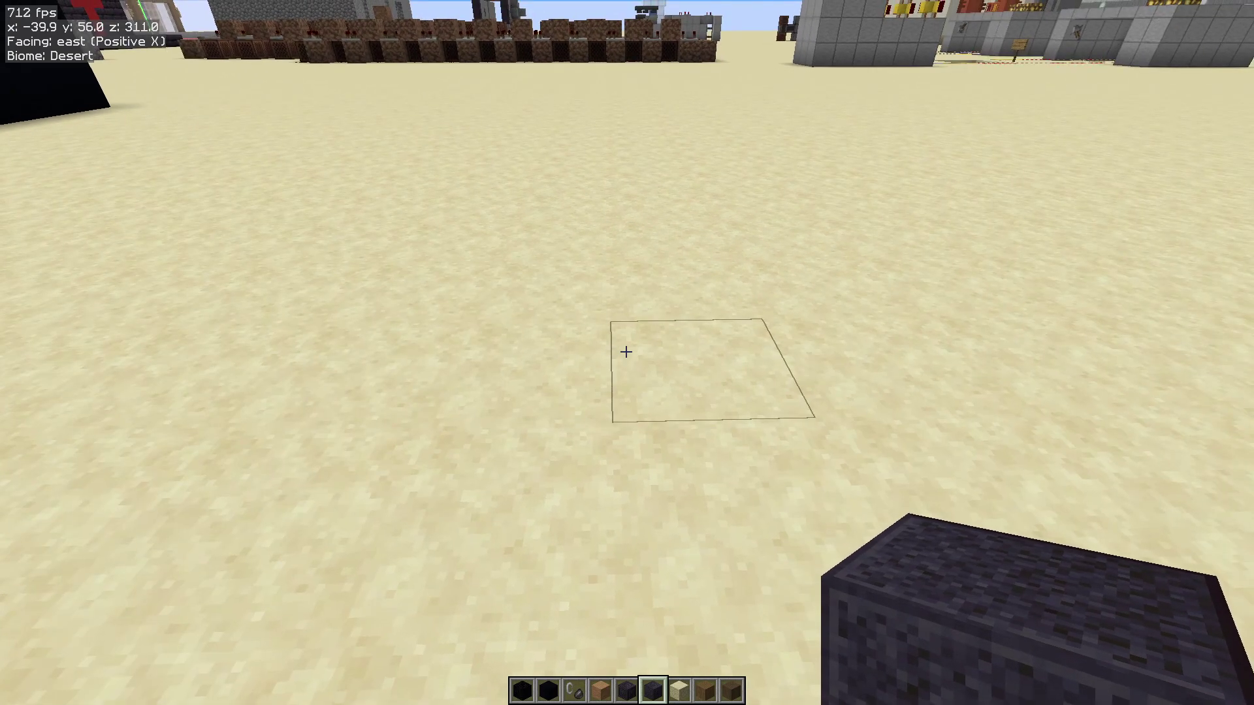
Step: Walk a few blocks across the desert facing south, then reopen MiniHUD Configs
{"action": "key", "text": "w"}
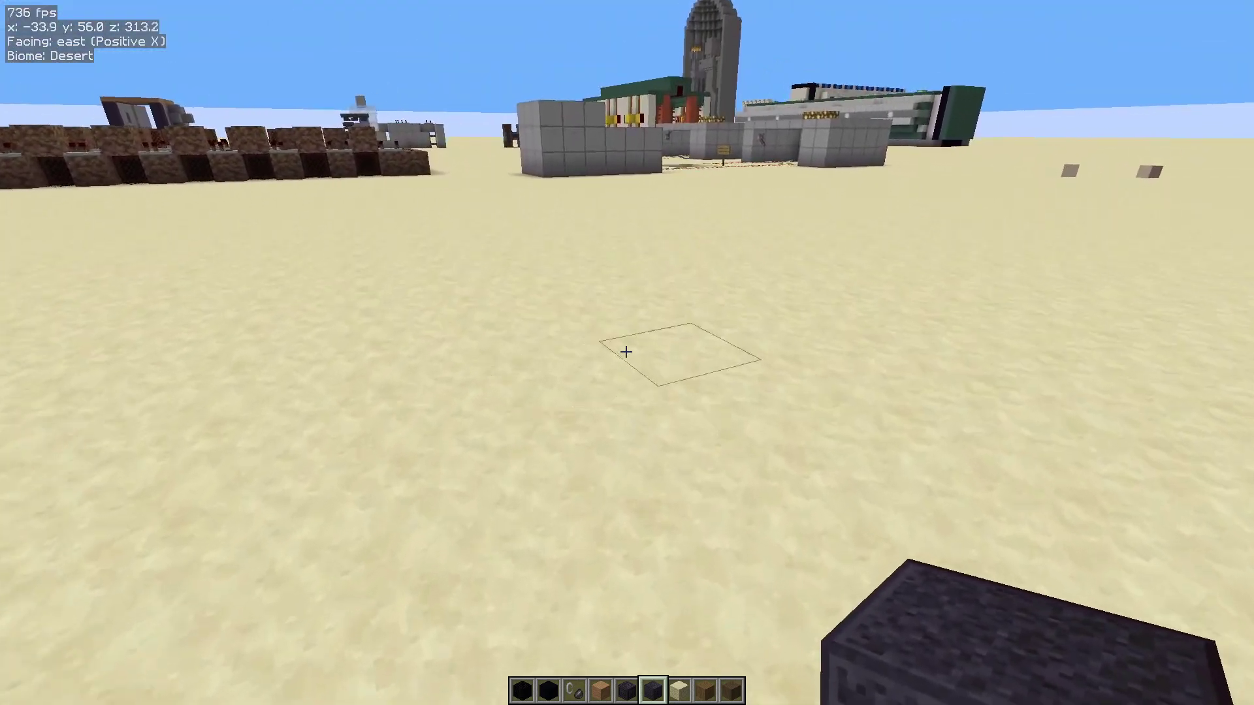
{"action": "key", "text": "w"}
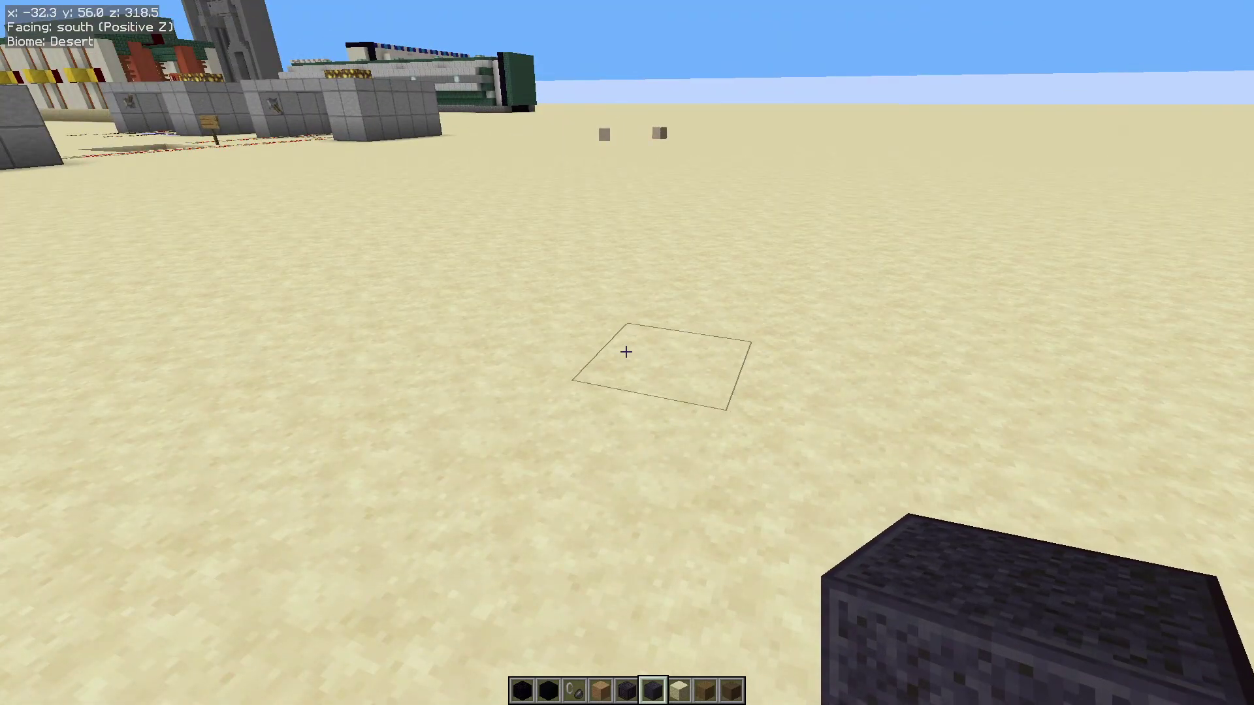
{"action": "key", "text": "h+c"}
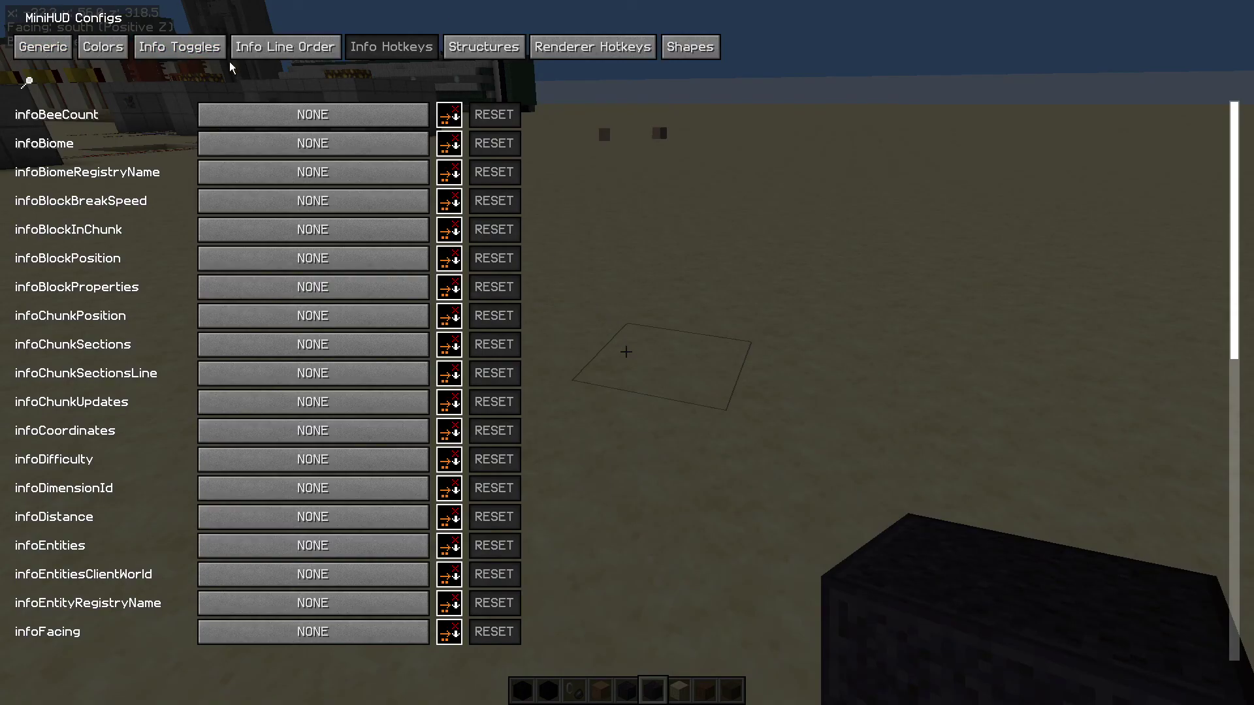
Step: Set infoCoordinates' line order to 50 and return to the game to check the HUD
{"action": "left_click", "coordinate": [262, 47]}
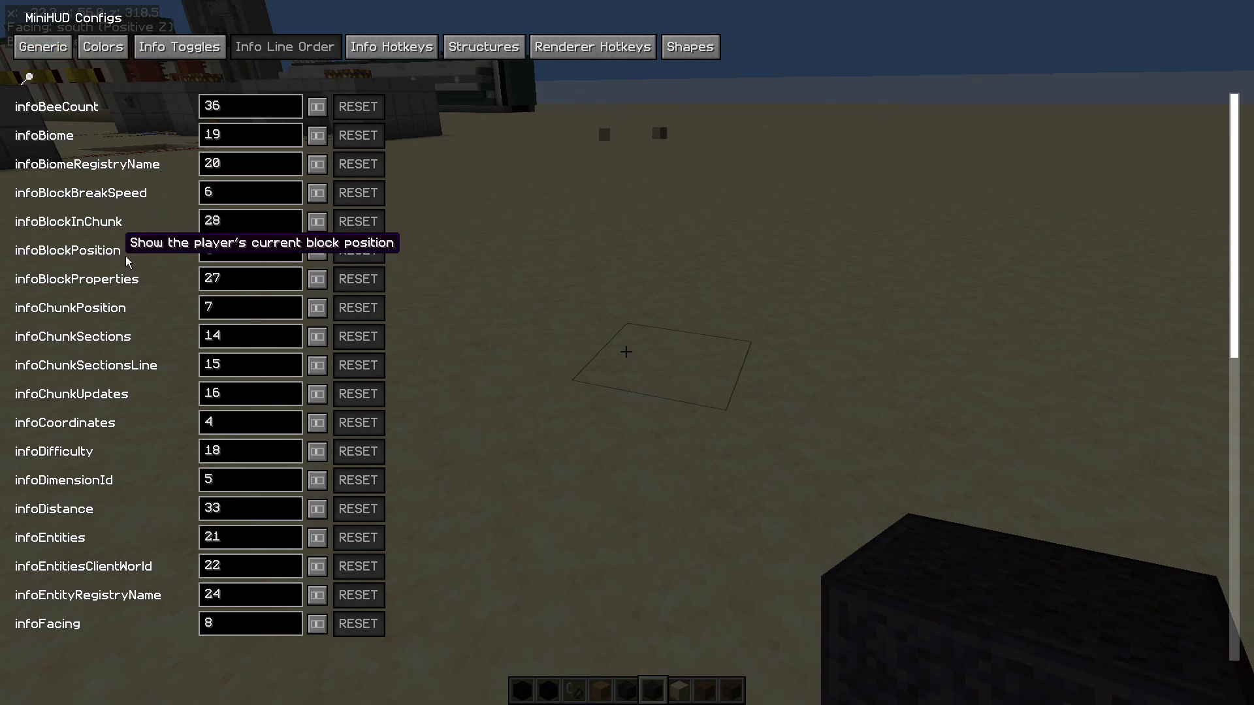
{"action": "left_click", "coordinate": [229, 427]}
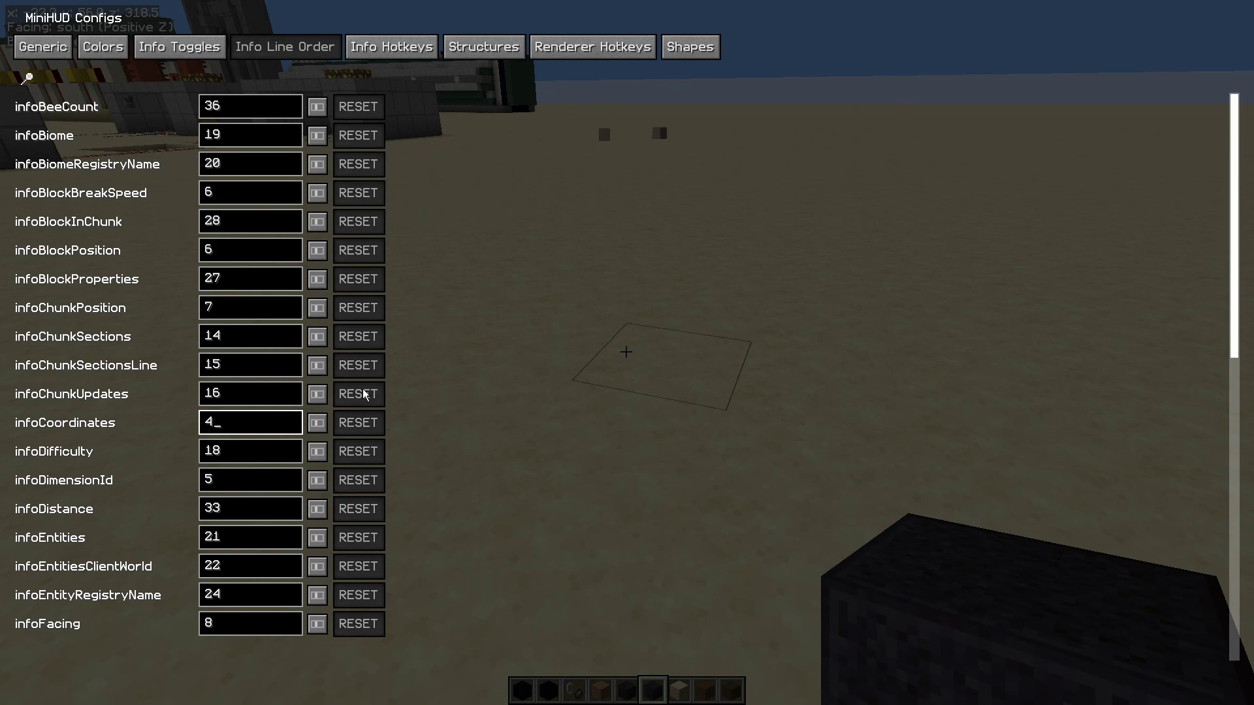
{"action": "key", "text": "BackSpace"}
{"action": "type", "text": "50"}
{"action": "key", "text": "Tab"}
{"action": "key", "text": "Escape"}
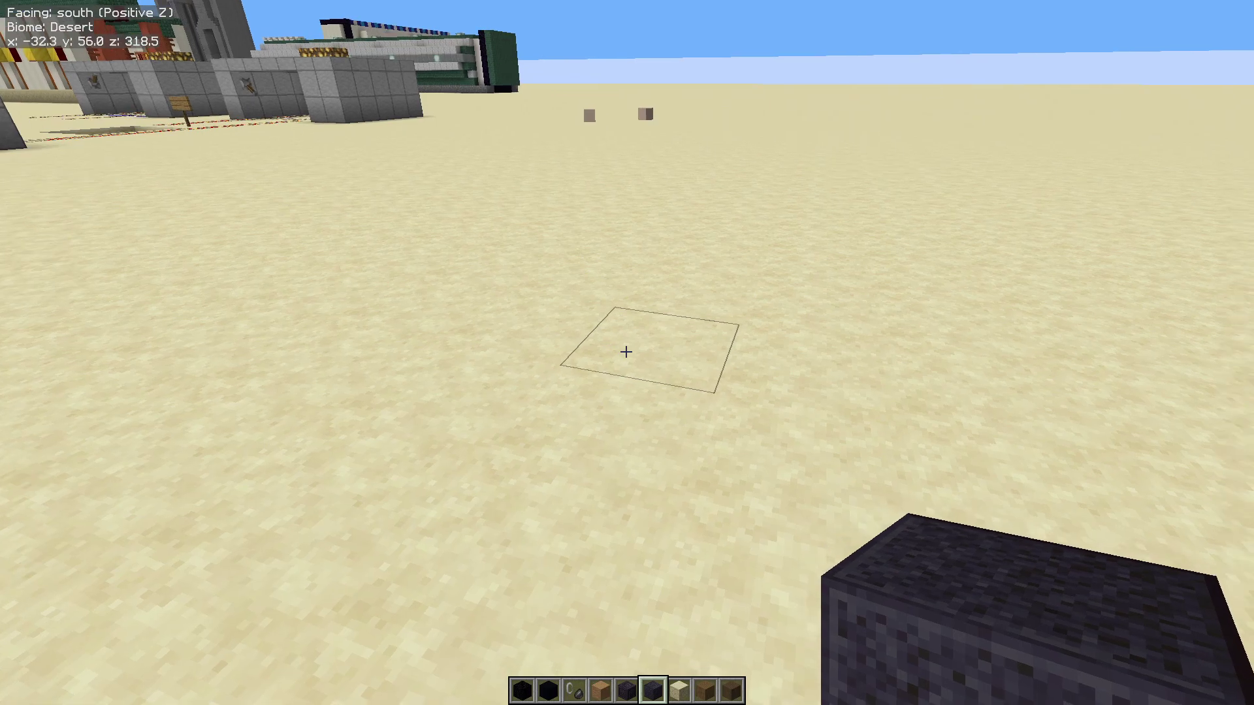
Step: Reset infoCoordinates' line order back to 4 in the reopened MiniHUD Configs
{"action": "key", "text": "e"}
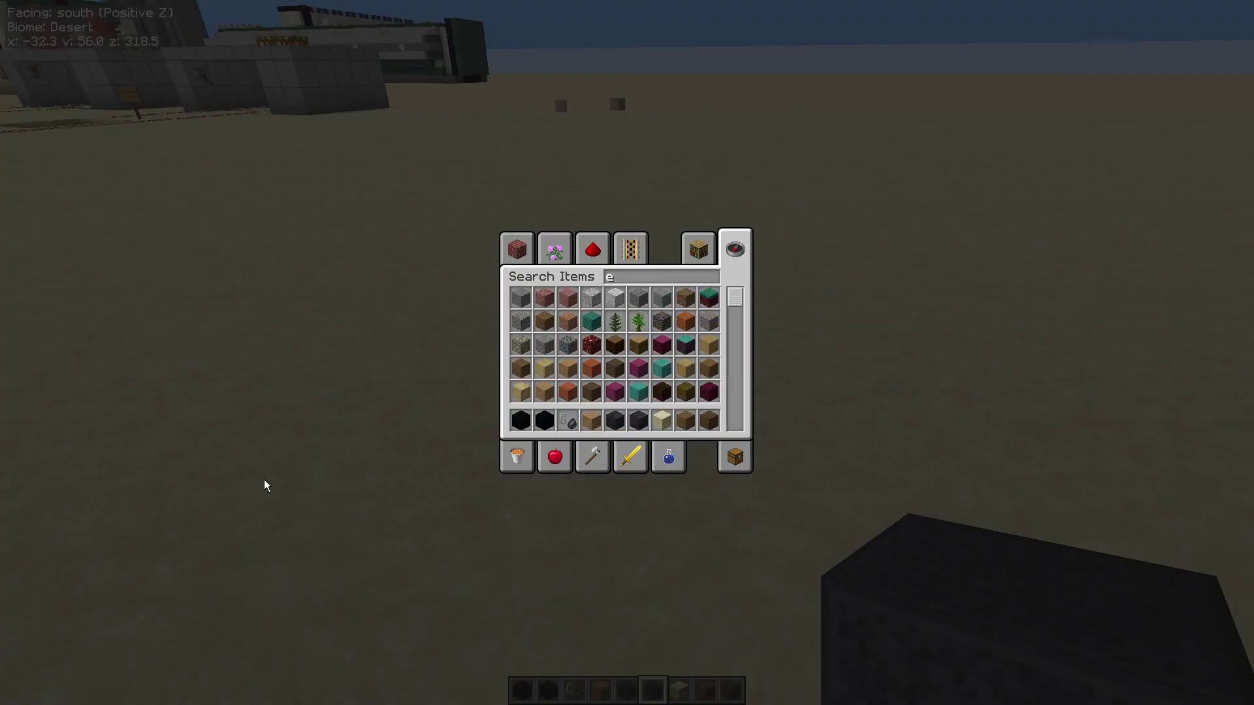
{"action": "key", "text": "Escape"}
{"action": "key", "text": "h+c"}
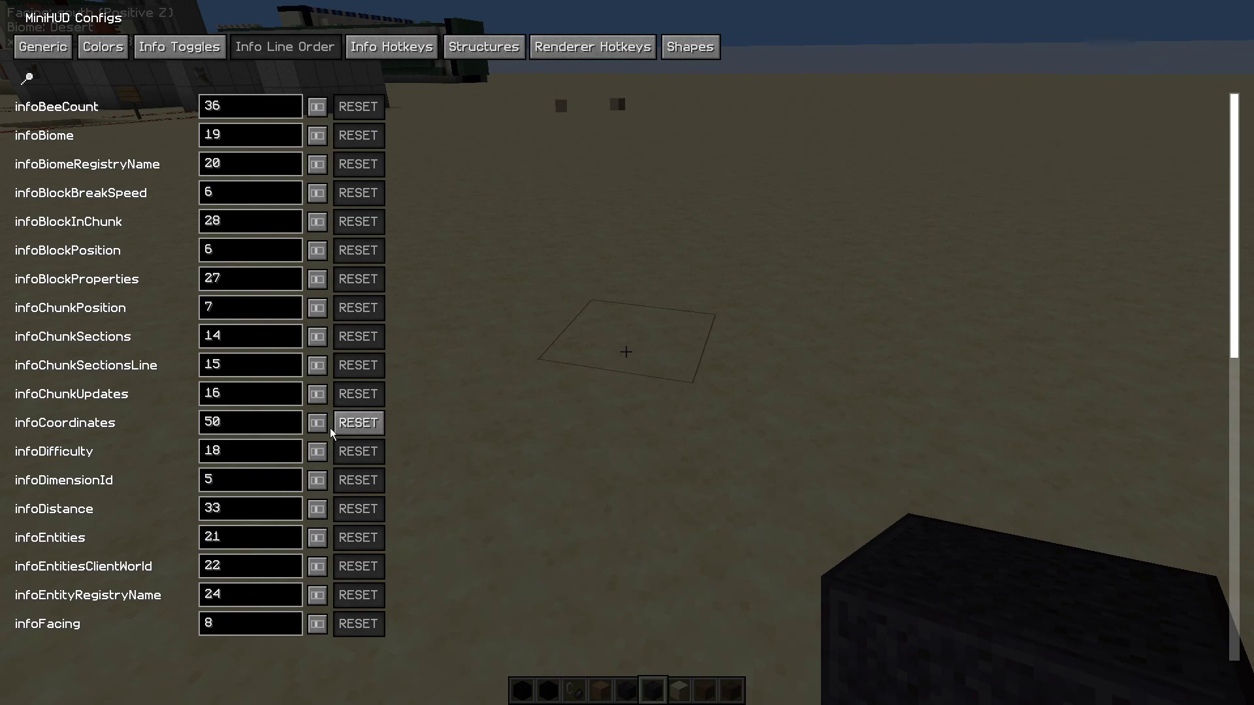
{"action": "left_click", "coordinate": [352, 424]}
{"action": "key", "text": "Escape"}
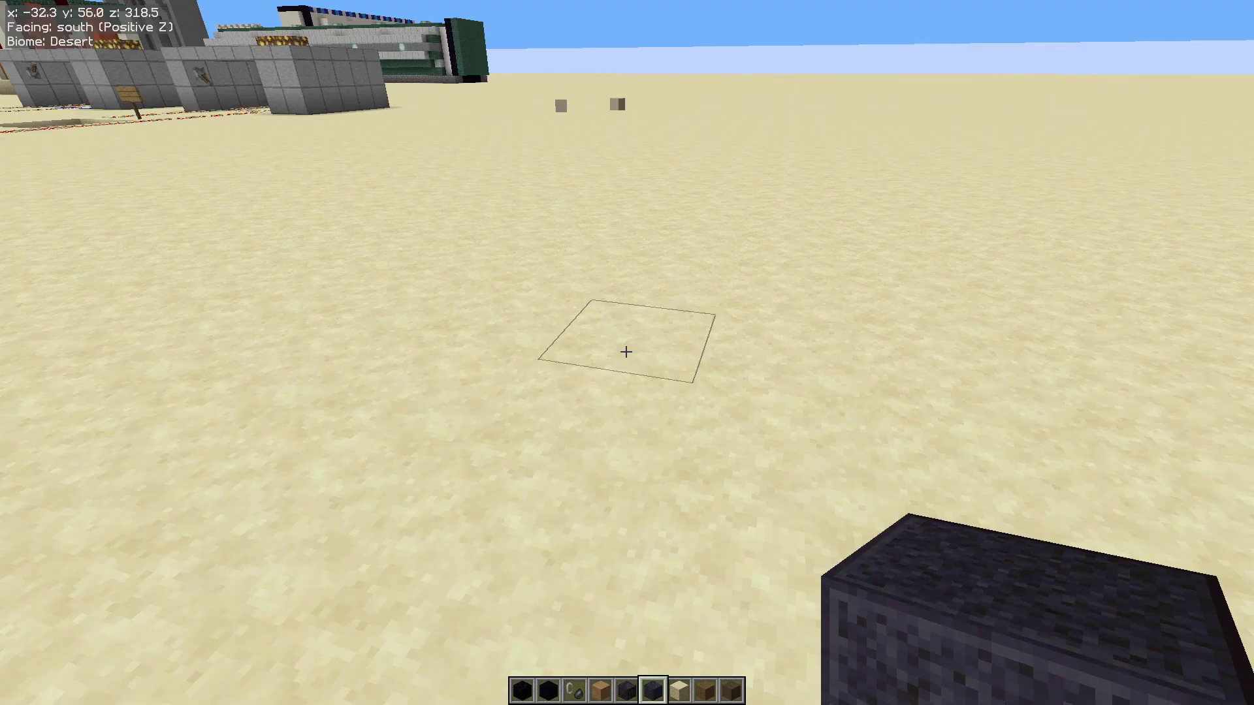